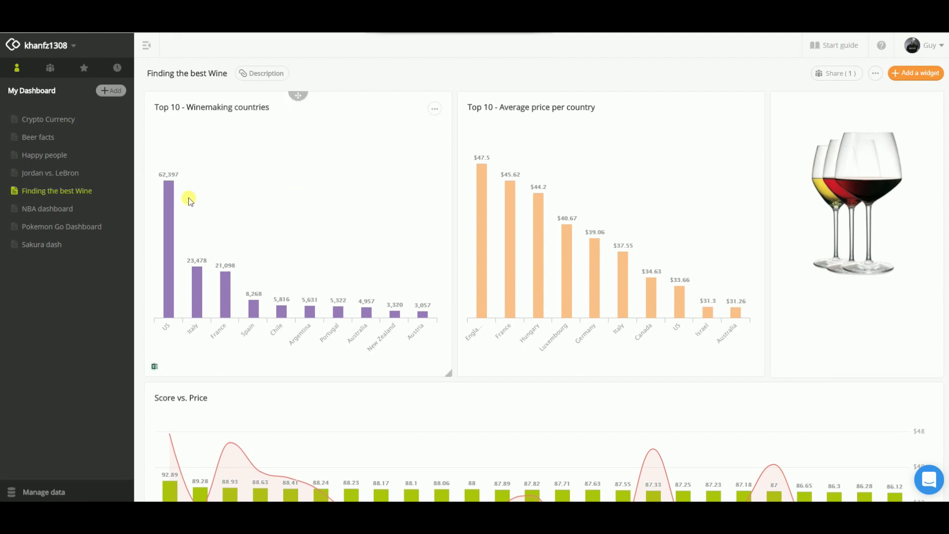
Examine the winemaking countries, average price per country and Score vs. Price charts on the wine dashboard.
mouse_move(169, 221)
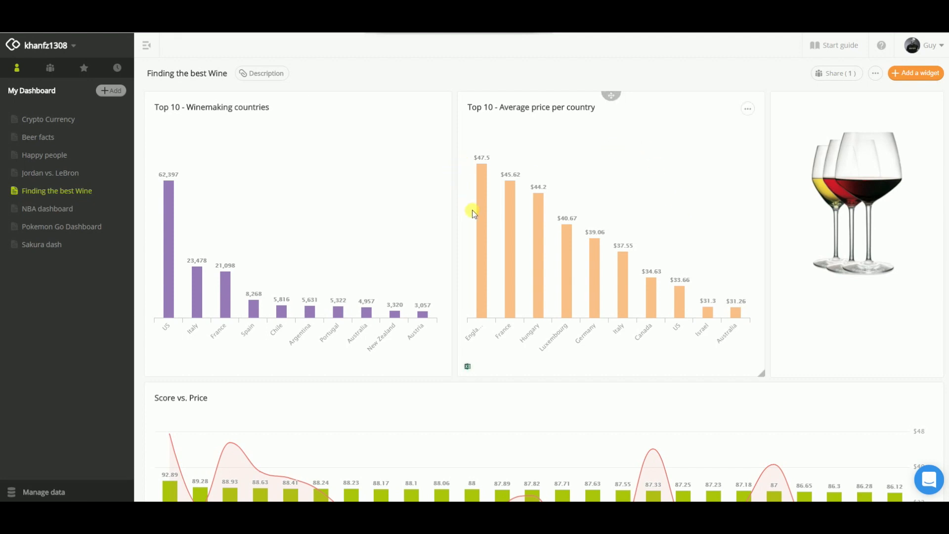
mouse_move(479, 211)
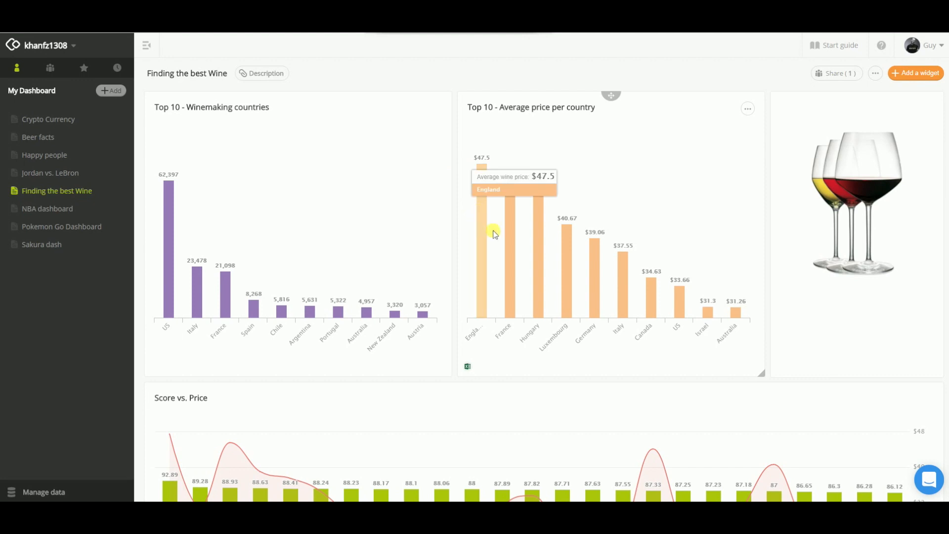
mouse_move(514, 234)
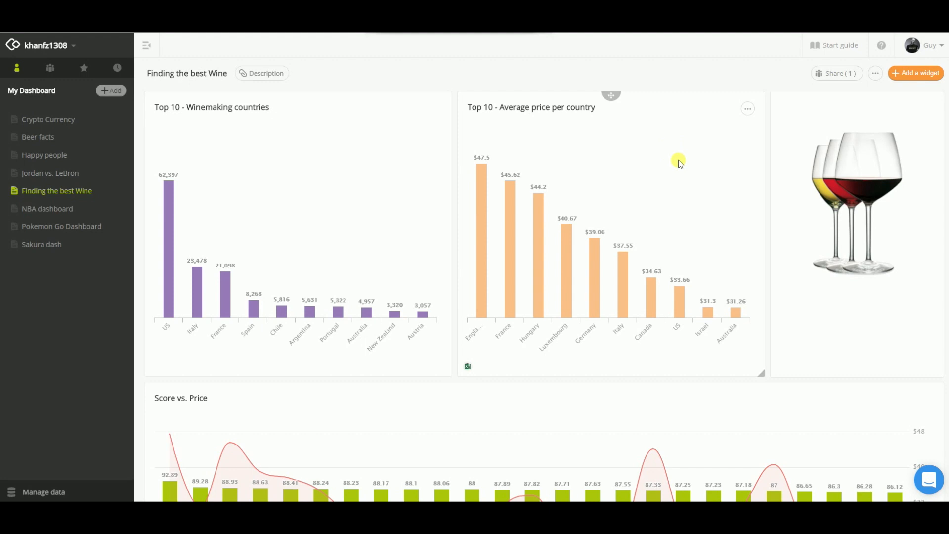
scroll(672, 151, down, 3)
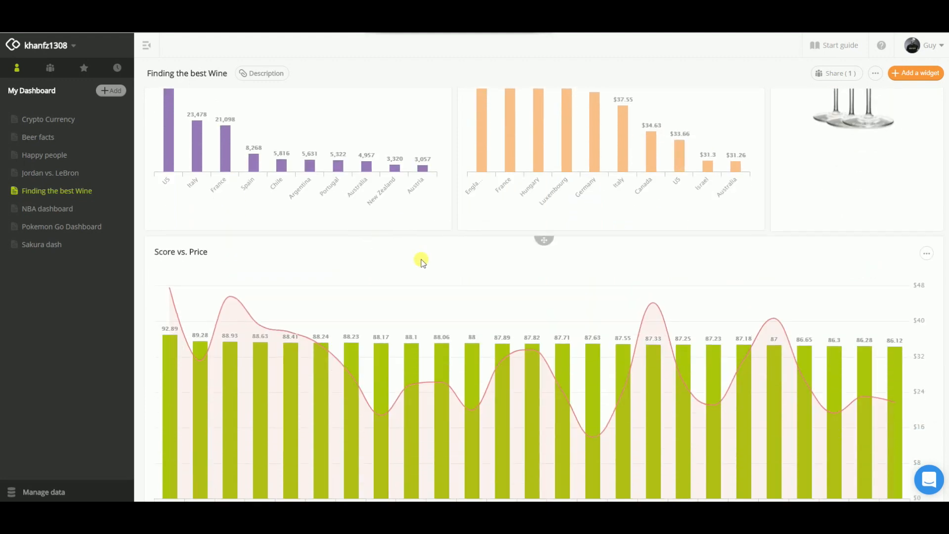
scroll(422, 259, down, 2)
scroll(432, 238, down, 1)
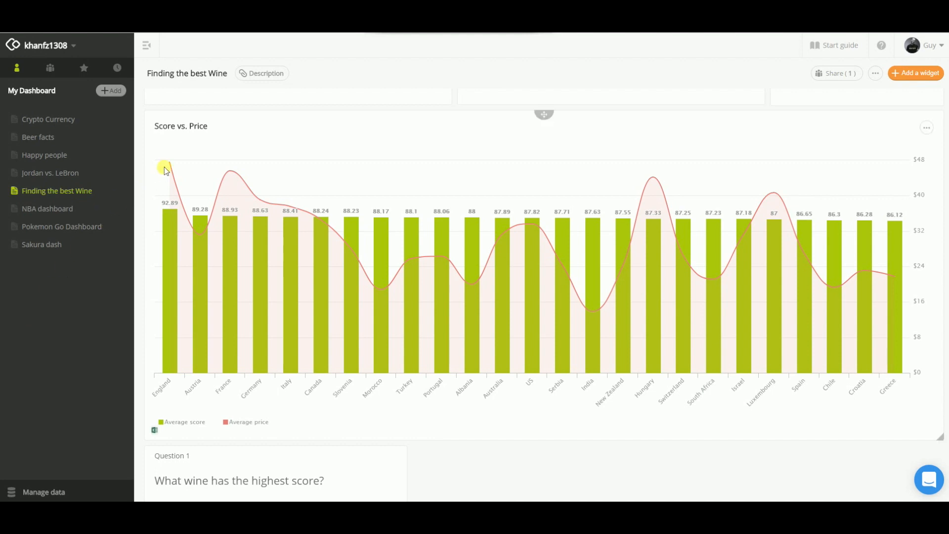
mouse_move(169, 167)
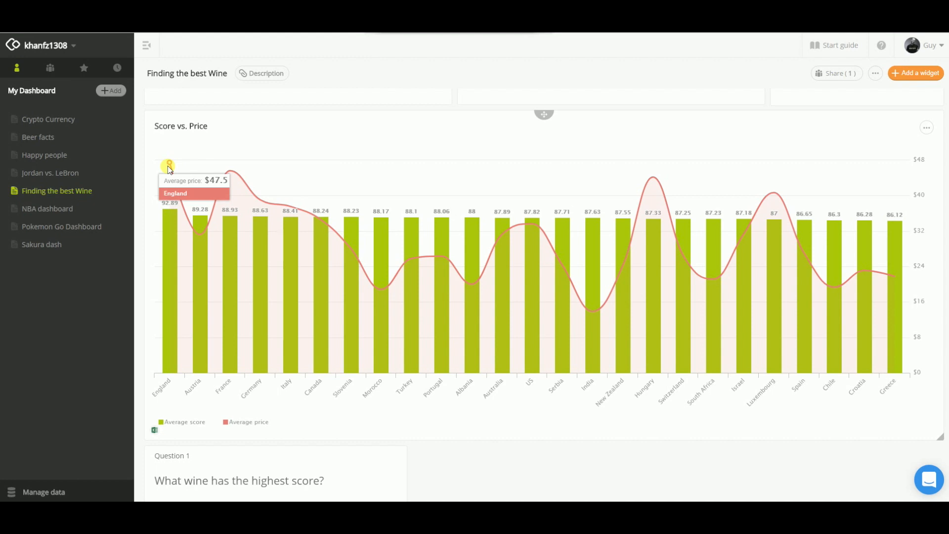
mouse_move(201, 239)
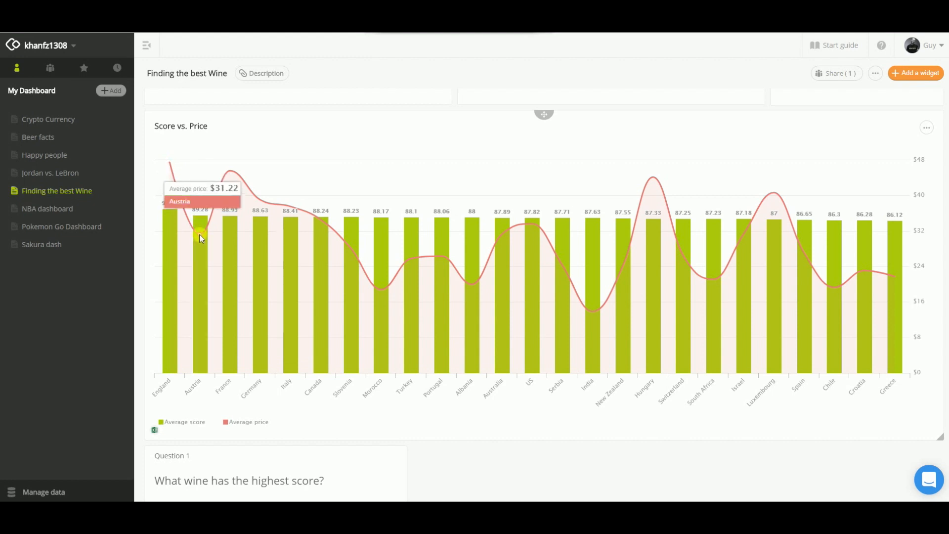
mouse_move(593, 313)
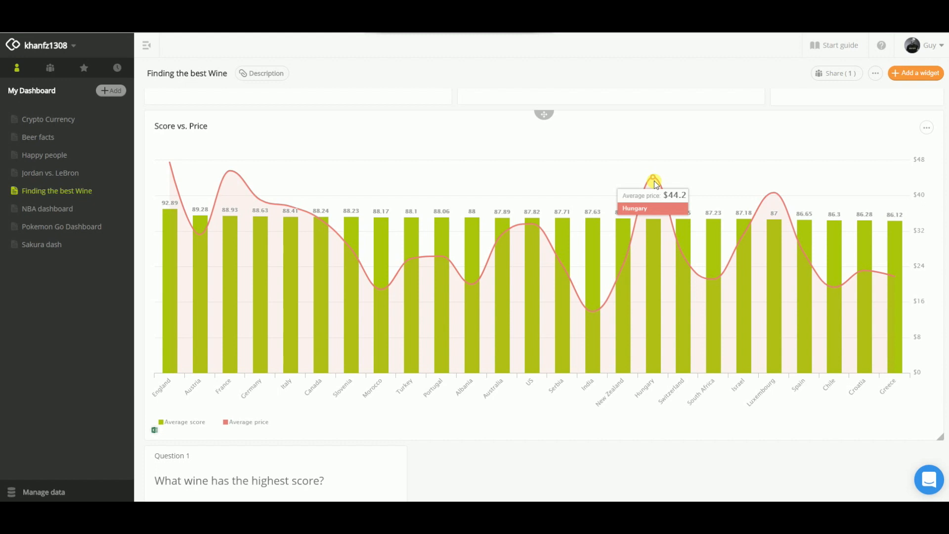
scroll(534, 431, down, 2)
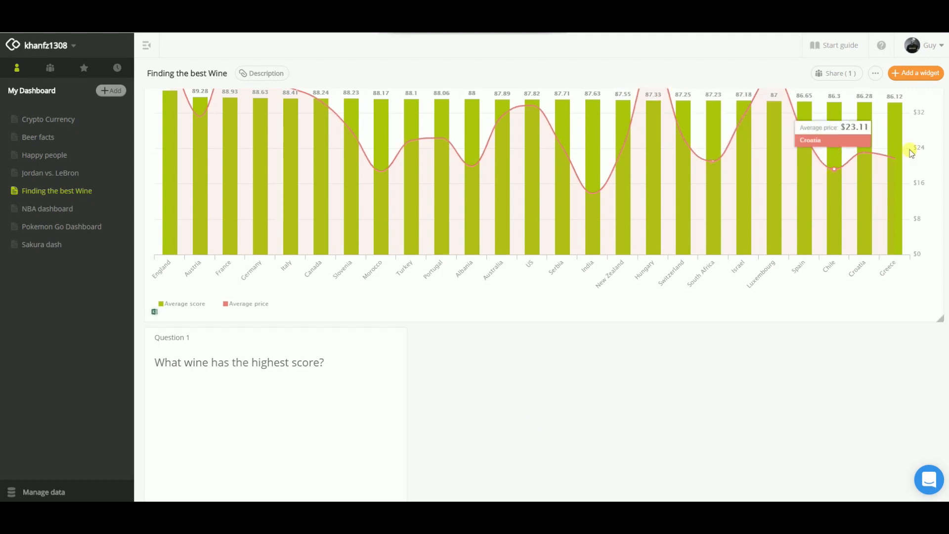
Add a chart widget that uses the Excel/CSV file winemag-data_first150k.csv as its data source.
click(917, 75)
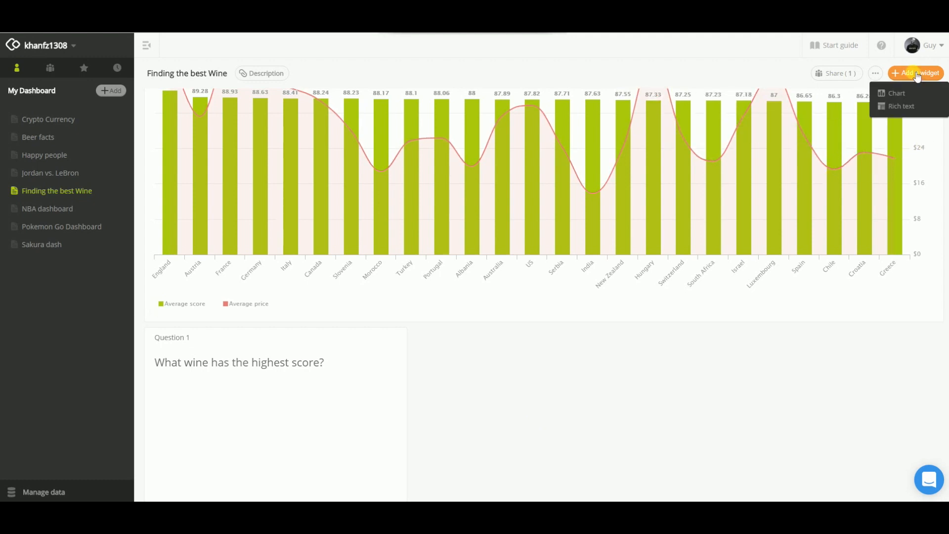
click(896, 92)
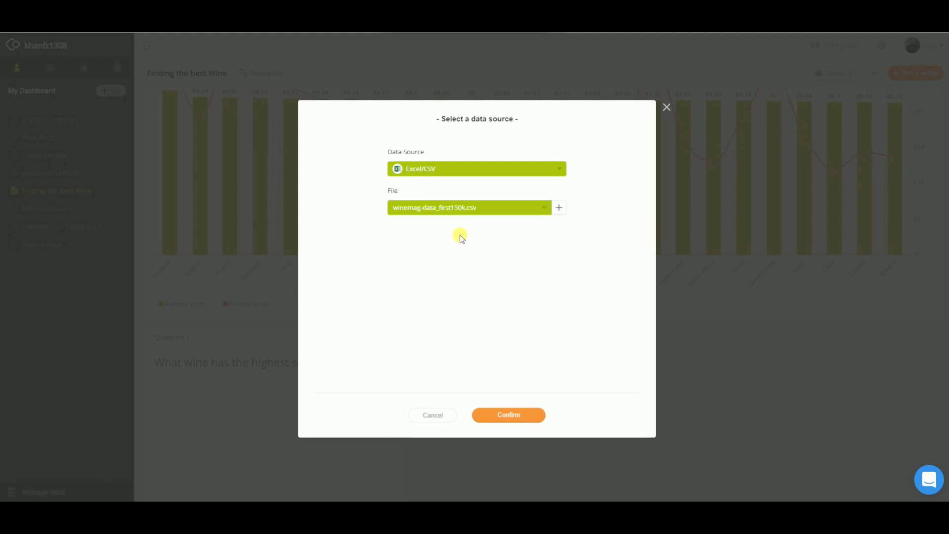
click(512, 416)
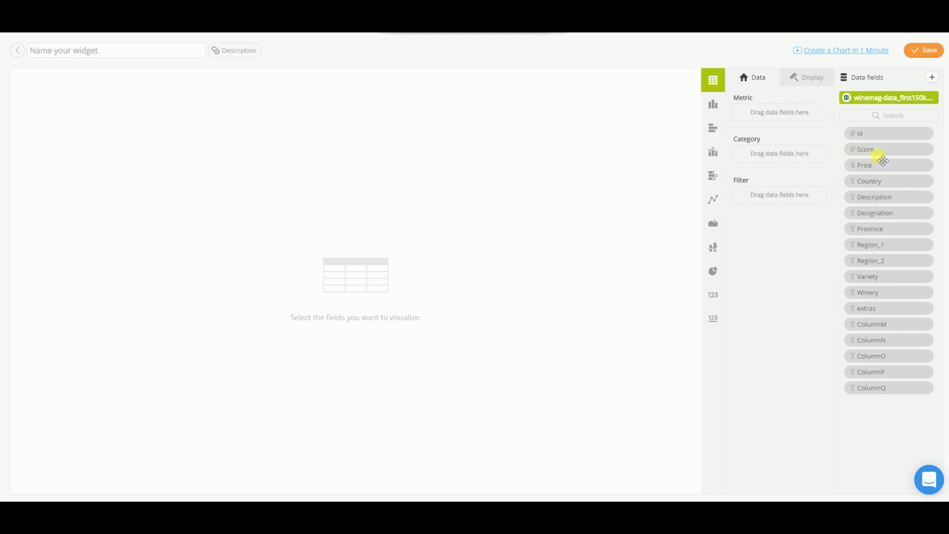
Add Score as the table's metric and summarize it by MAX.
drag(799, 119, 791, 114)
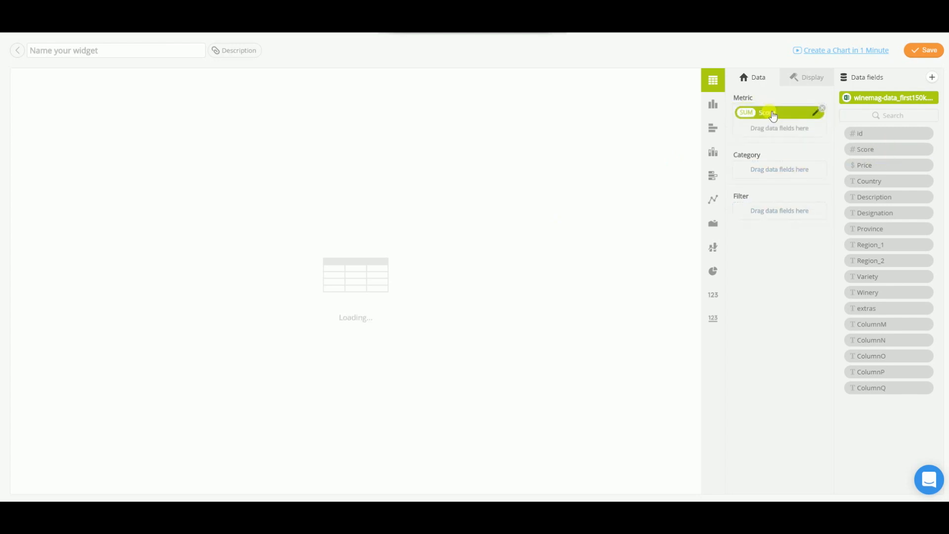
click(746, 113)
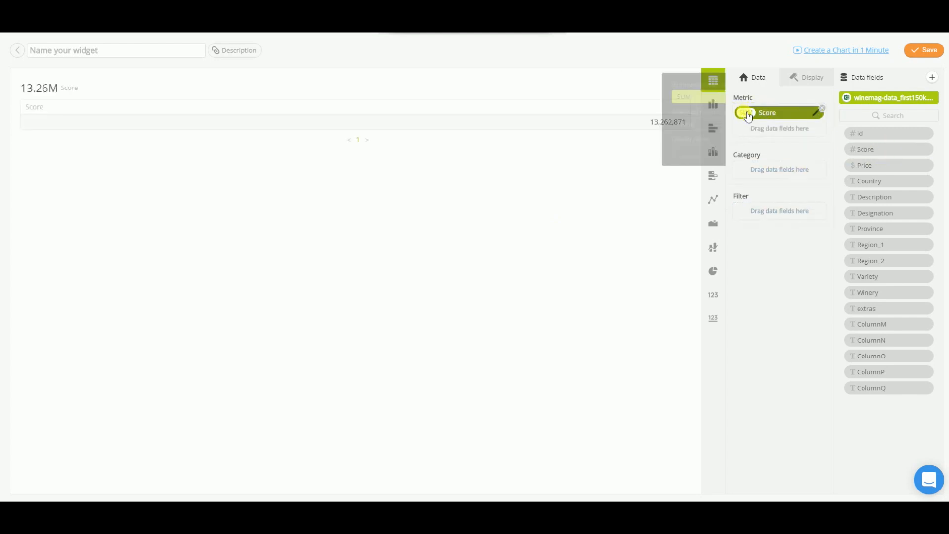
click(658, 96)
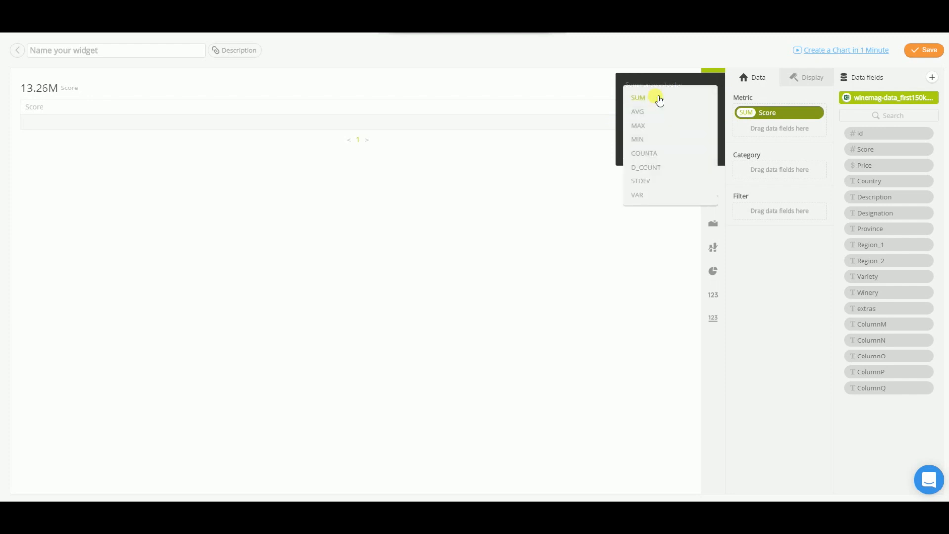
click(639, 126)
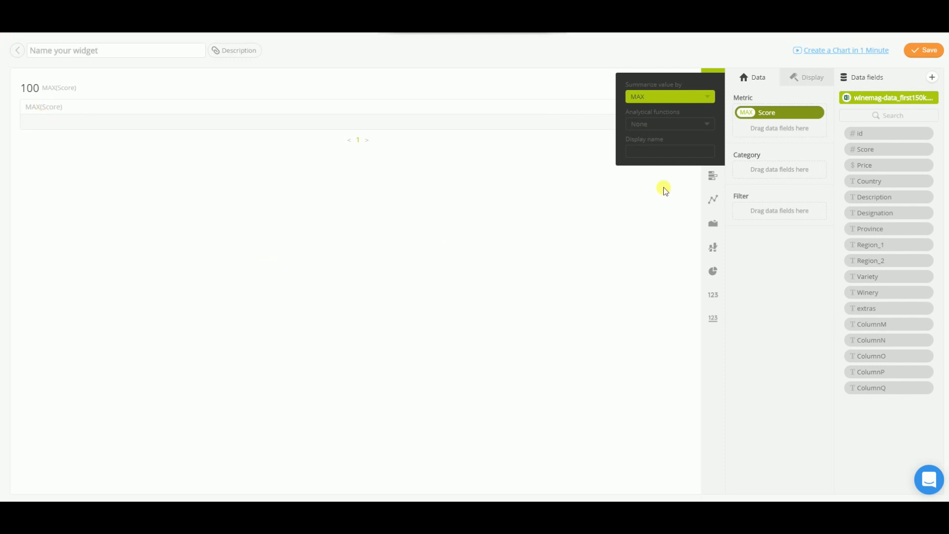
click(770, 279)
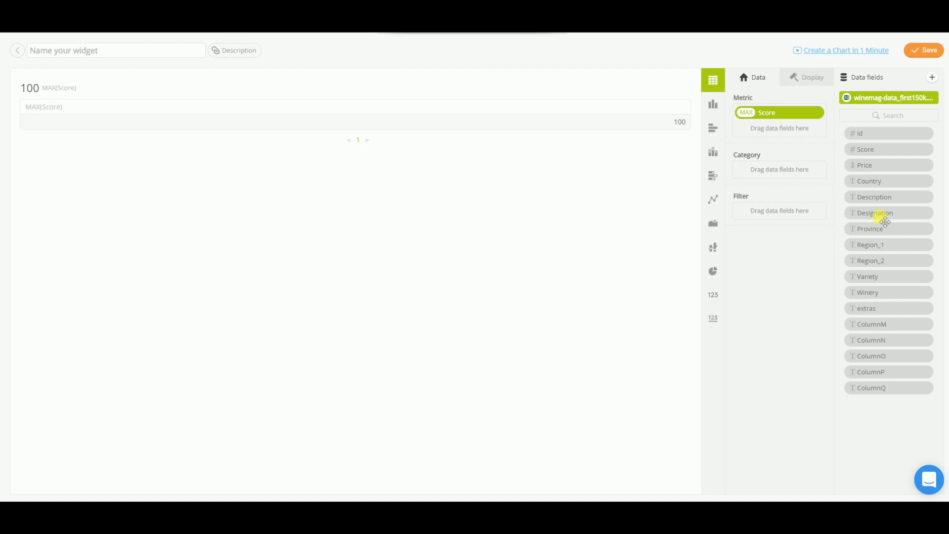
Add Winery and Variety as categories and sort the table by MAX(Score) in descending order.
drag(865, 294, 760, 173)
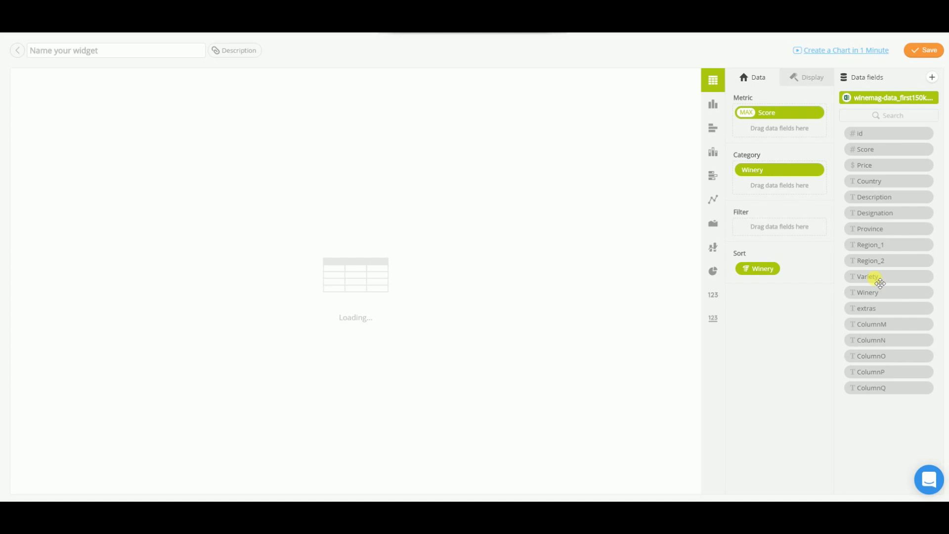
drag(880, 283, 763, 195)
click(761, 291)
click(761, 288)
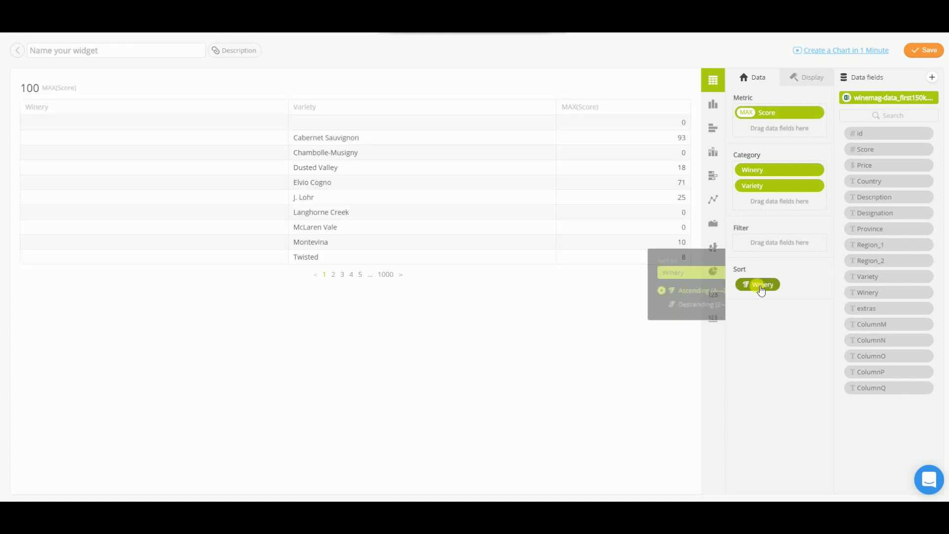
click(668, 270)
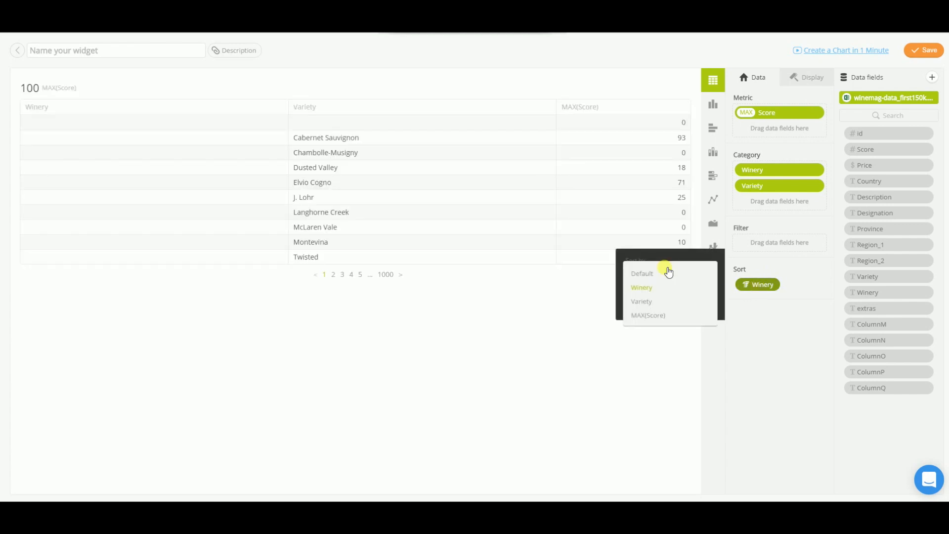
click(648, 317)
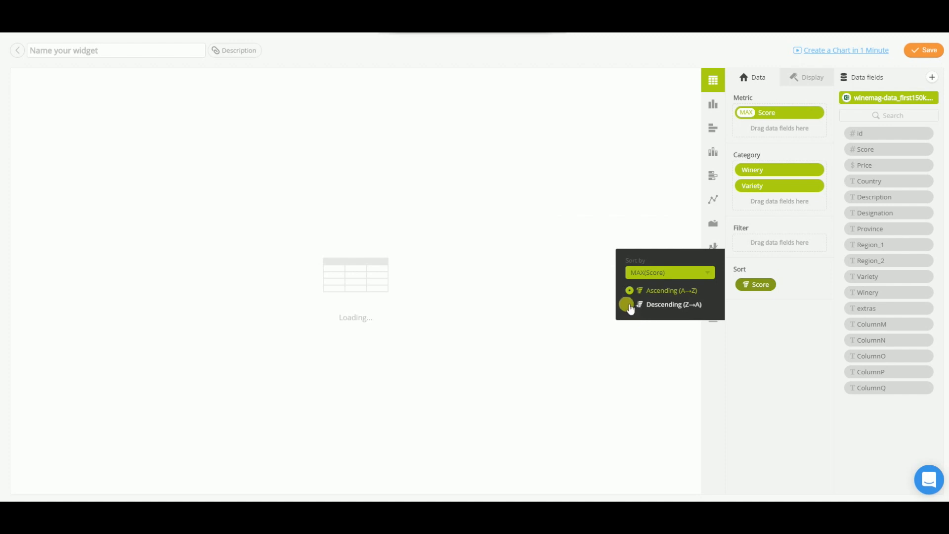
click(629, 305)
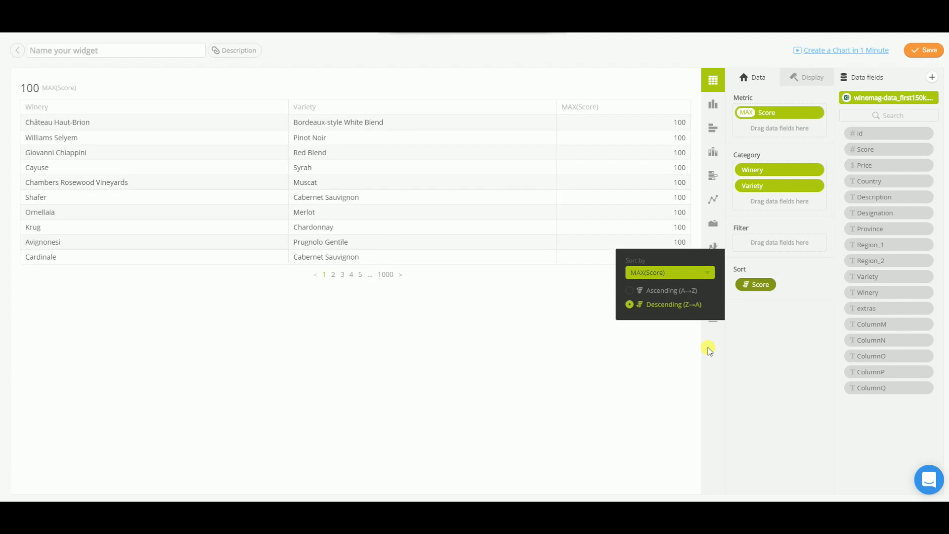
click(476, 352)
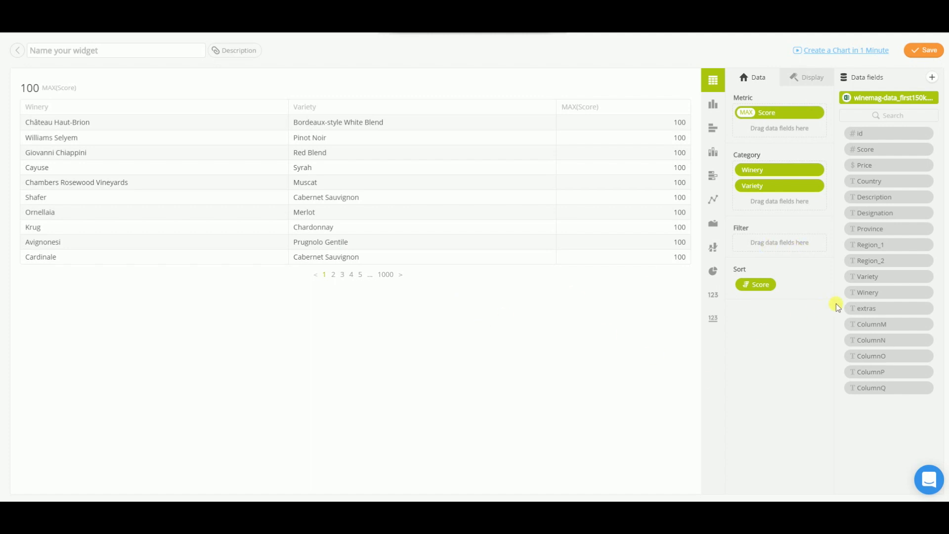
Add Price as the third category and save the widget under the name "Best wine".
drag(867, 166, 755, 208)
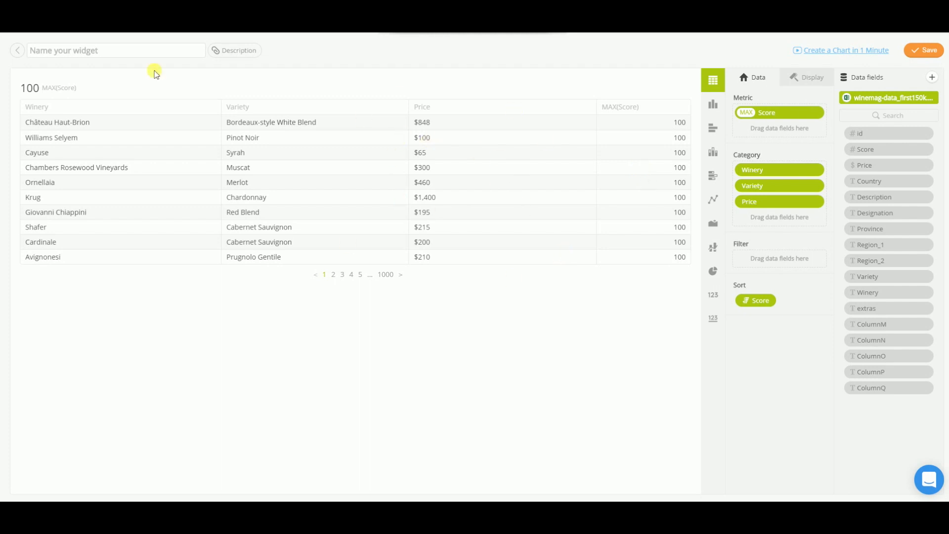
click(93, 54)
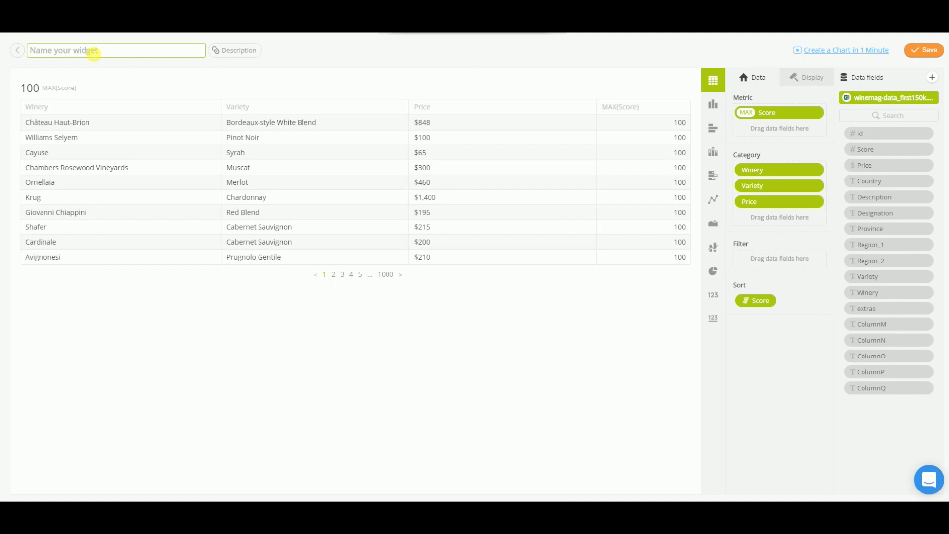
text(Best wine)
click(924, 50)
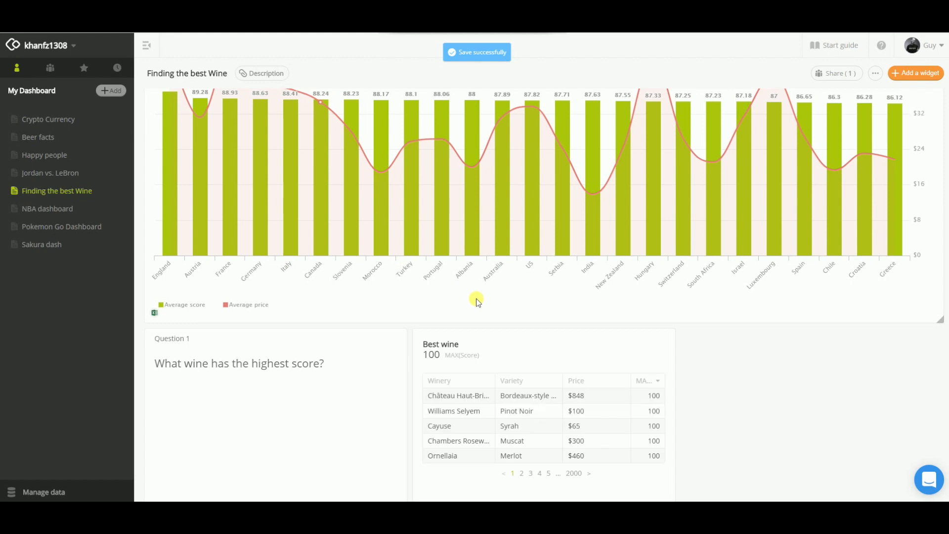
Widen the Best wine table beside Question 1 to the dashboard's right edge.
scroll(476, 299, down, 3)
drag(673, 370, 943, 365)
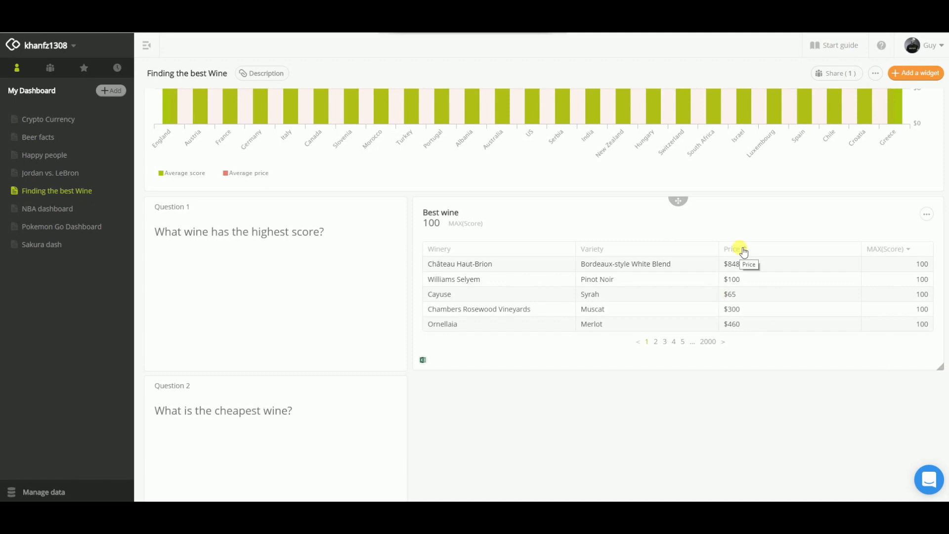
scroll(571, 447, down, 3)
scroll(571, 448, up, 1)
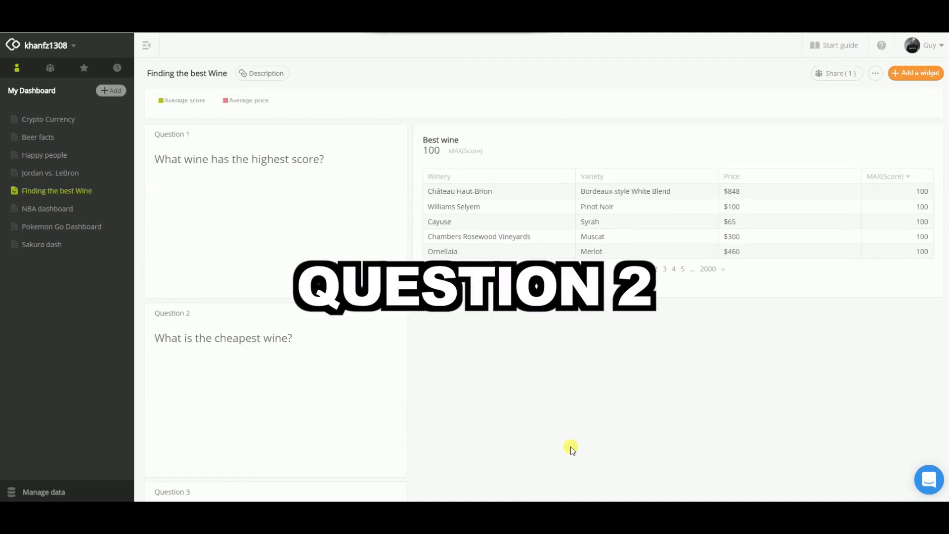
Create another chart widget from winemag-data_first150k.csv and name it "Cheapest wine".
click(905, 73)
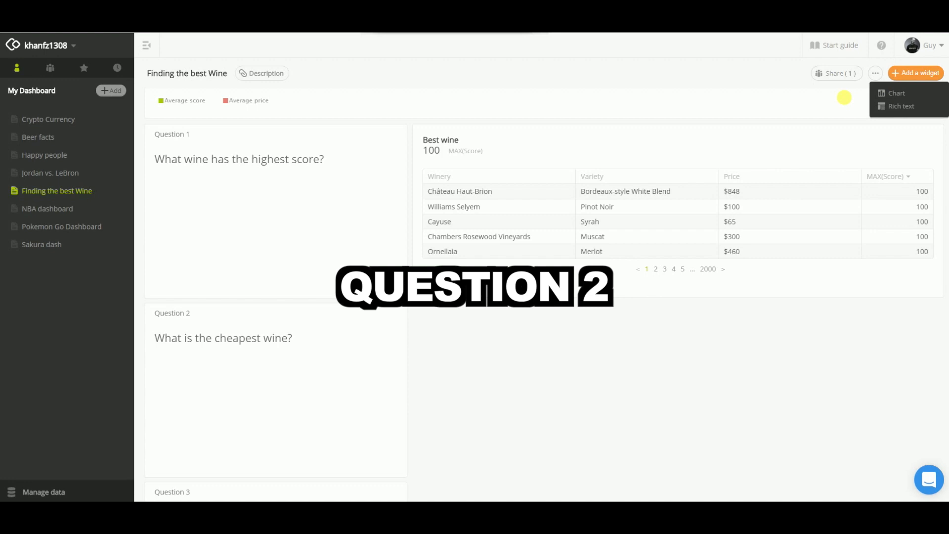
click(906, 93)
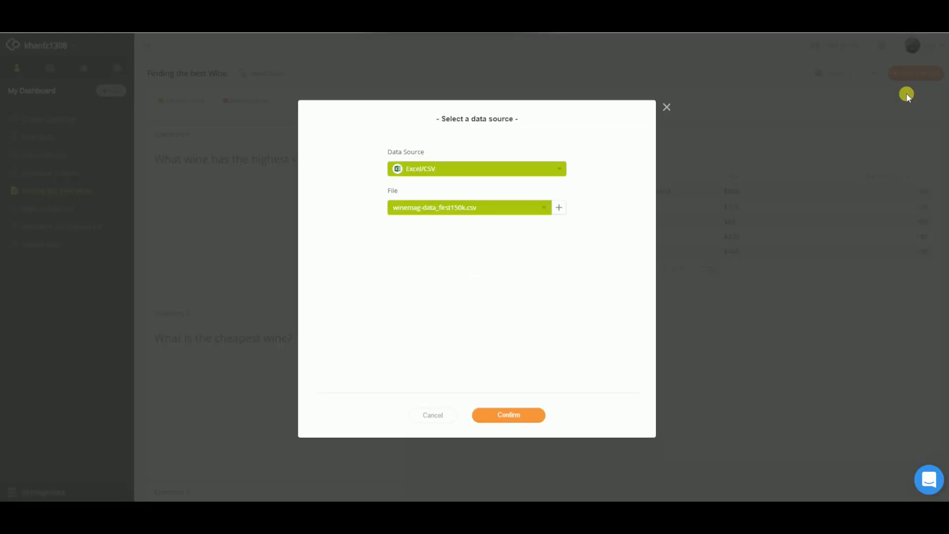
click(531, 415)
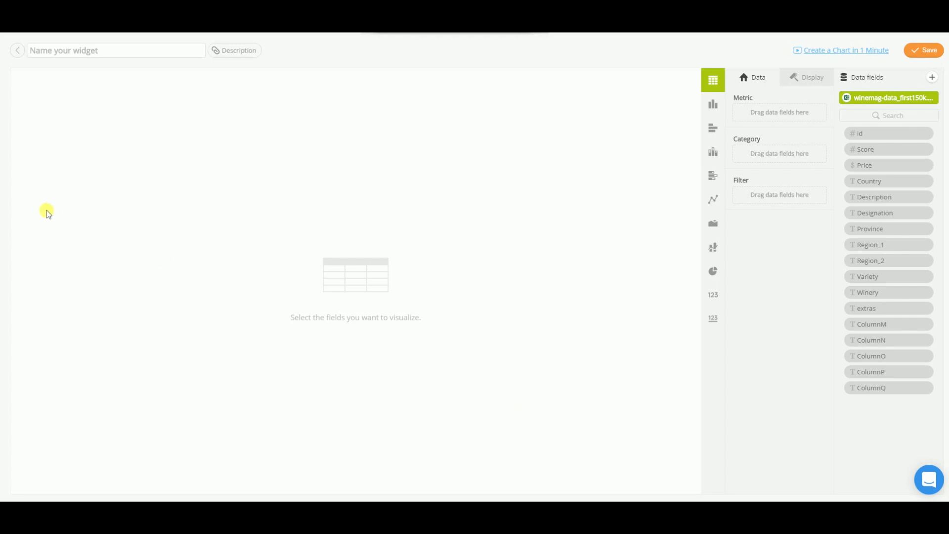
click(142, 52)
text(Cheapest wine)
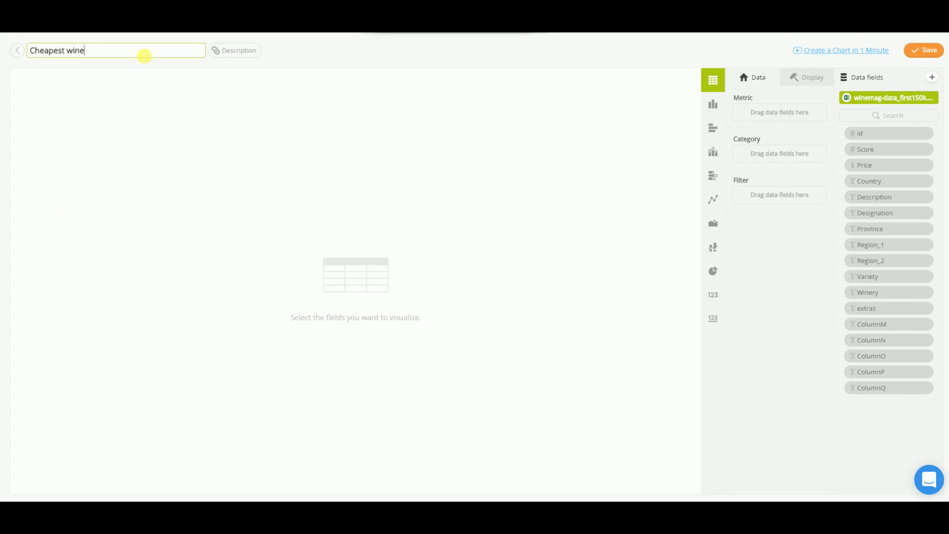
key(Return)
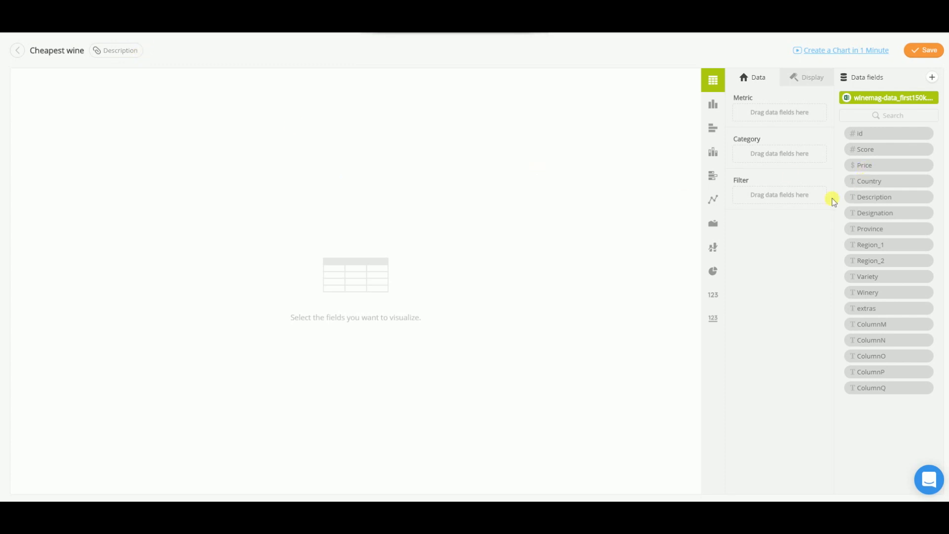
Add Price as the metric of the Cheapest wine table and summarize it by MIN.
drag(869, 166, 760, 117)
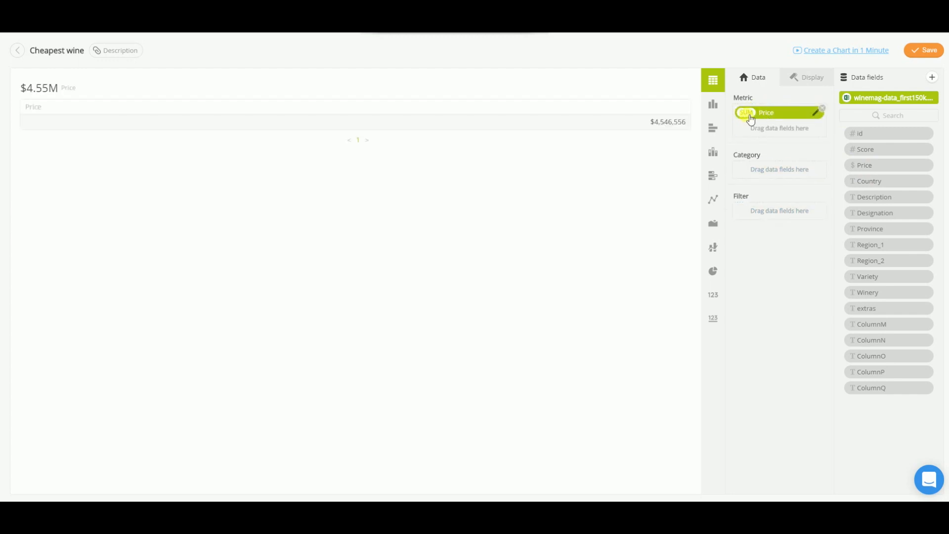
click(748, 114)
click(641, 100)
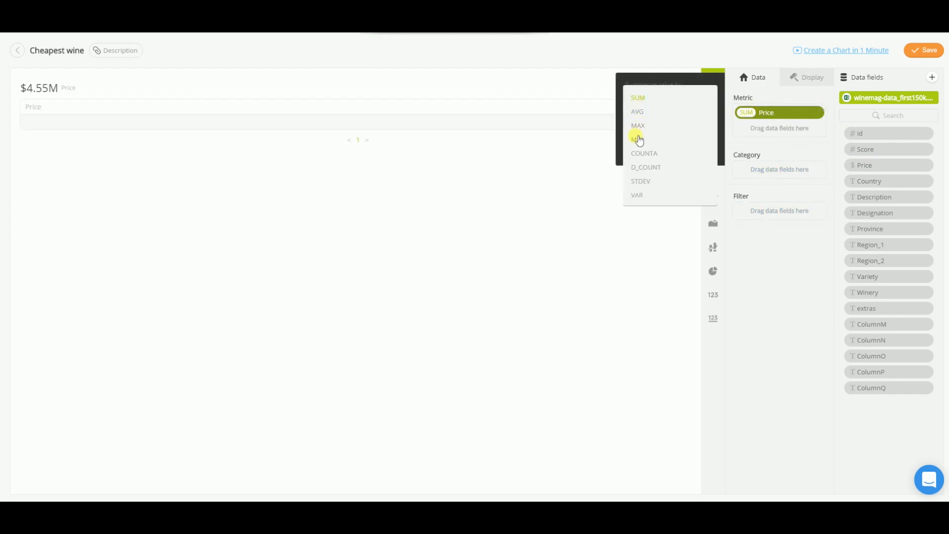
click(637, 140)
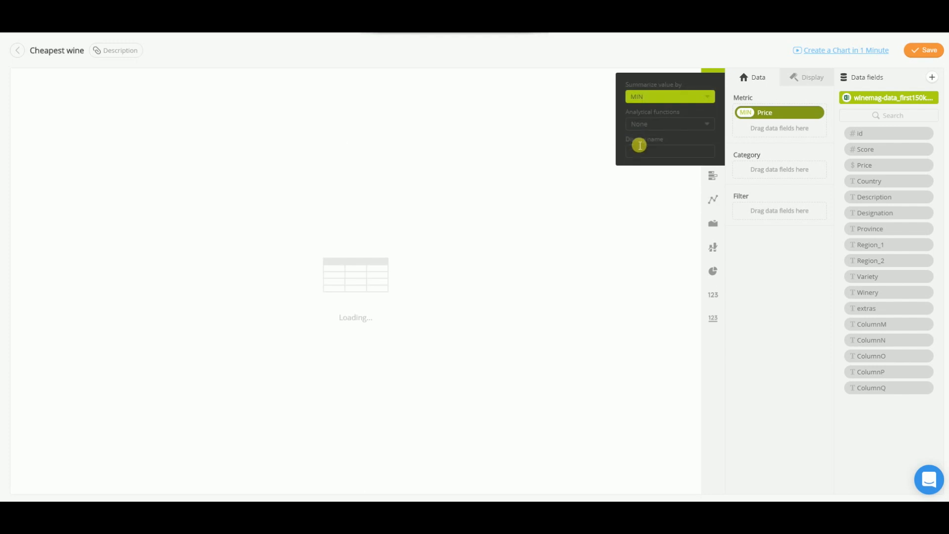
click(774, 278)
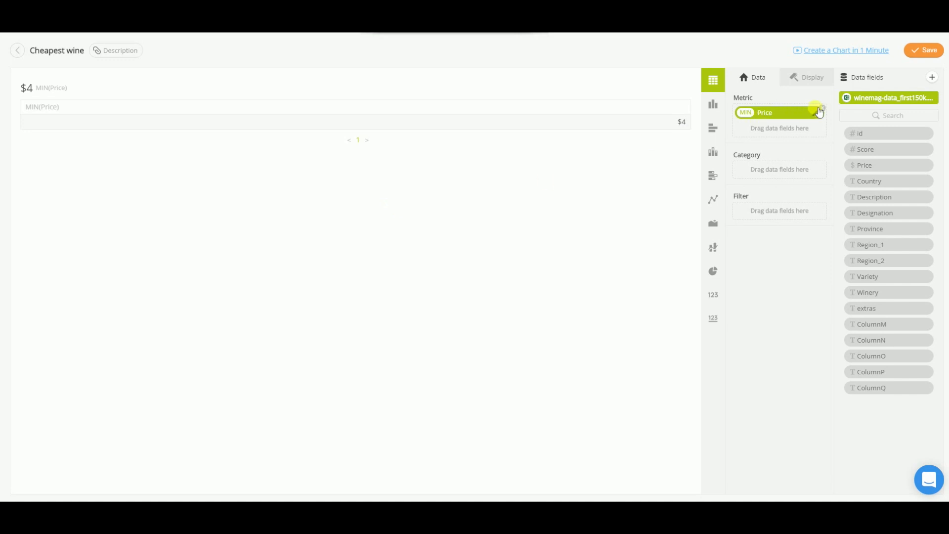
Add Designation and Winery as categories of the Cheapest wine table.
click(876, 216)
drag(874, 214, 764, 168)
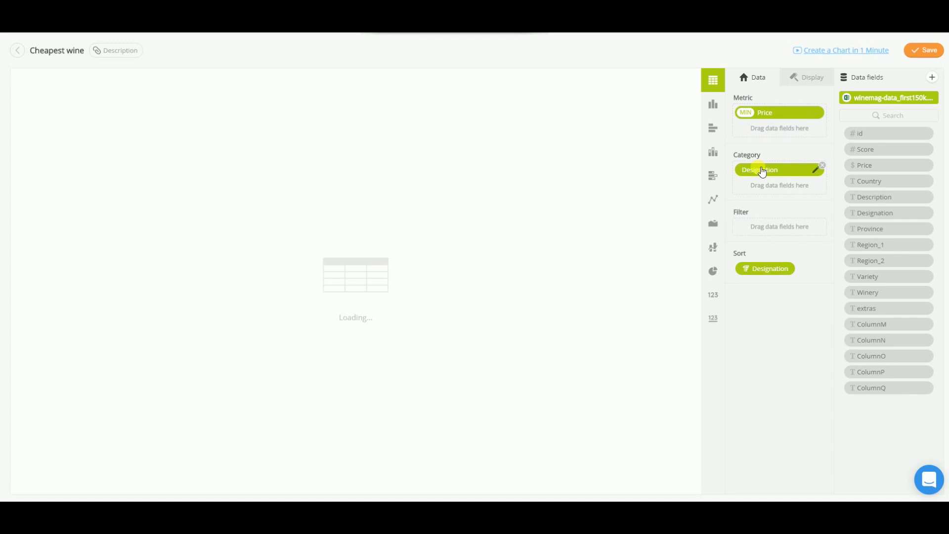
drag(869, 291, 764, 191)
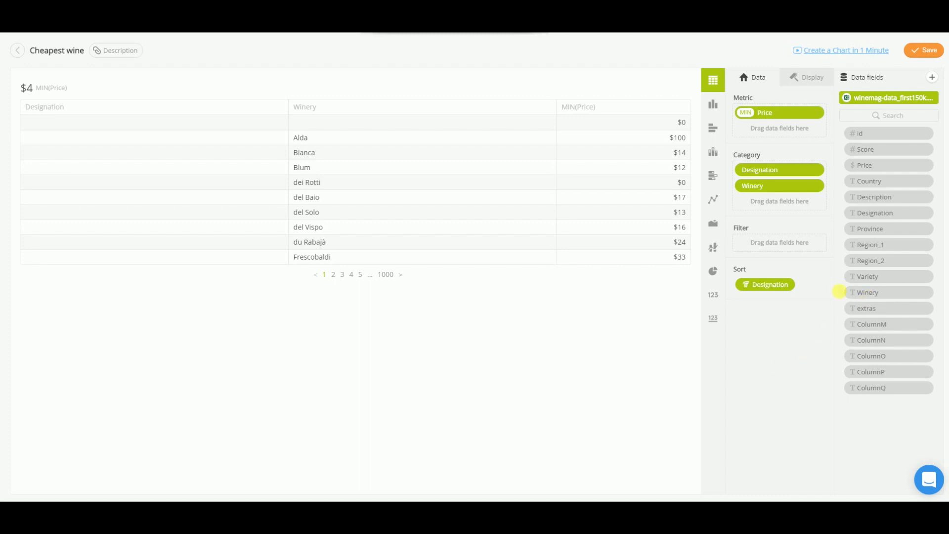
Filter the table to rows whose Price is equal to 4.
drag(871, 169, 759, 249)
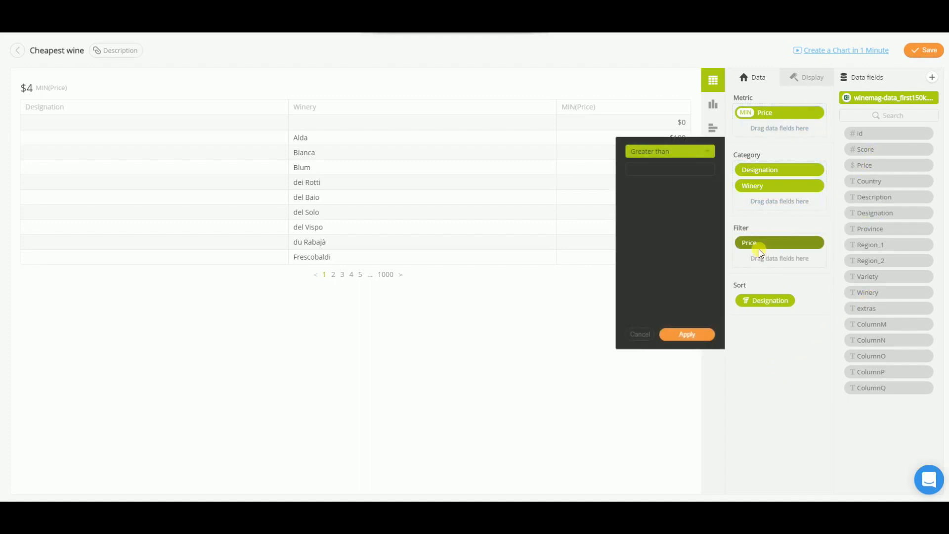
click(707, 155)
click(643, 206)
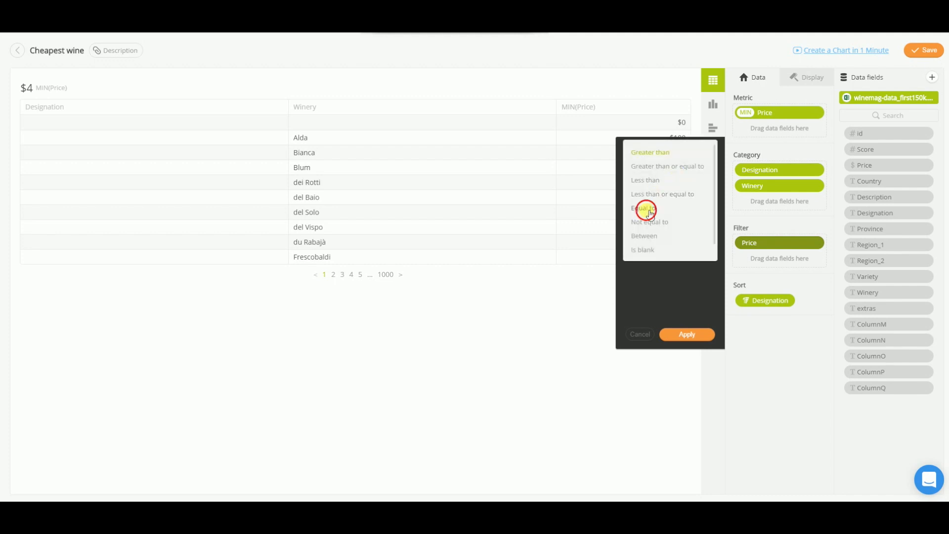
click(678, 174)
text(4)
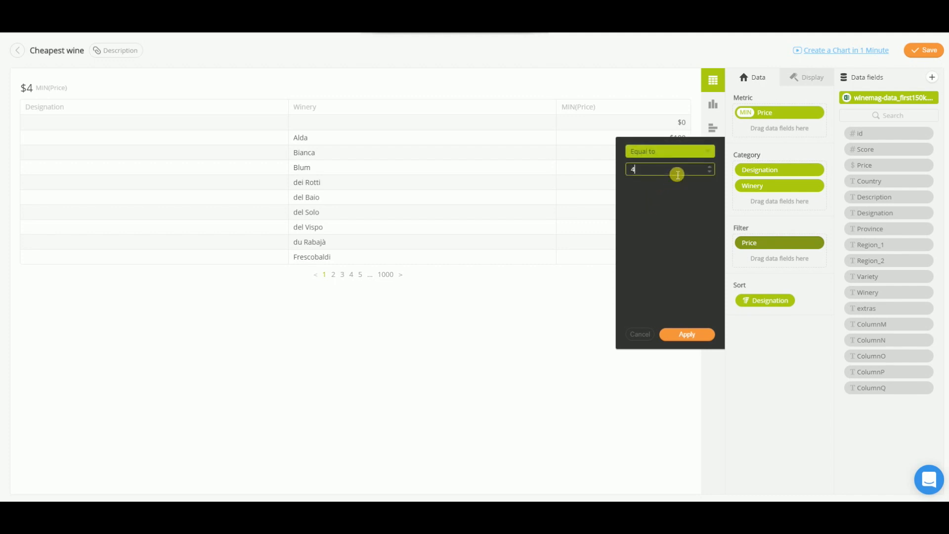
click(687, 335)
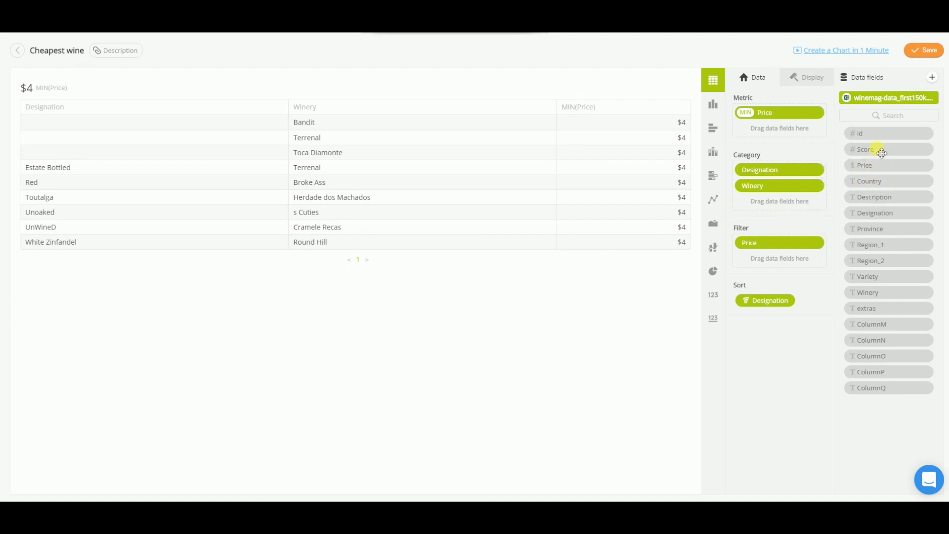
Add Score as the third category and sort the table by Score in descending order.
drag(878, 149, 774, 213)
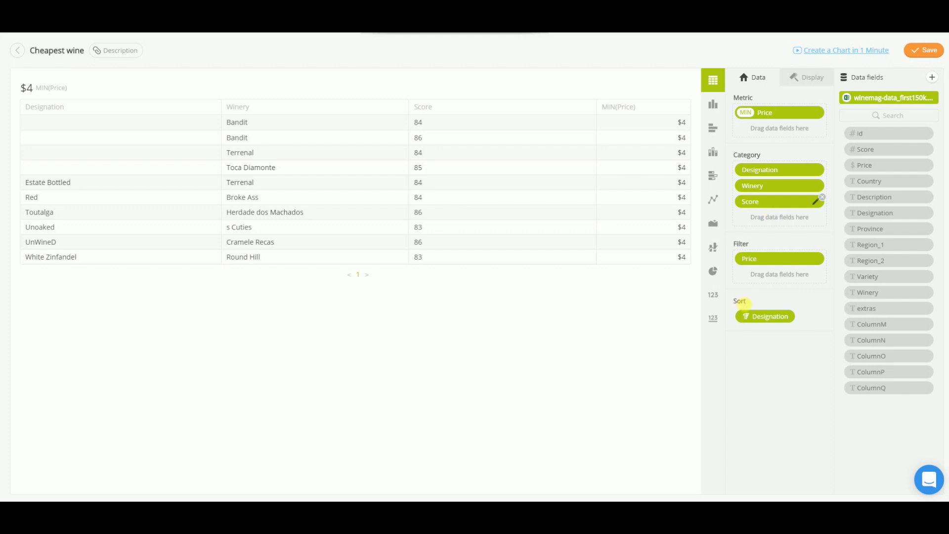
click(758, 317)
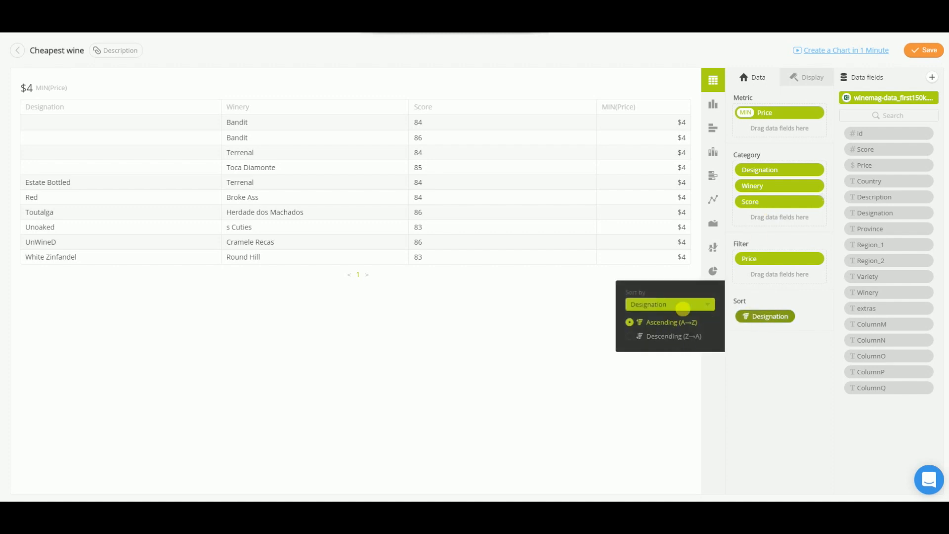
click(685, 305)
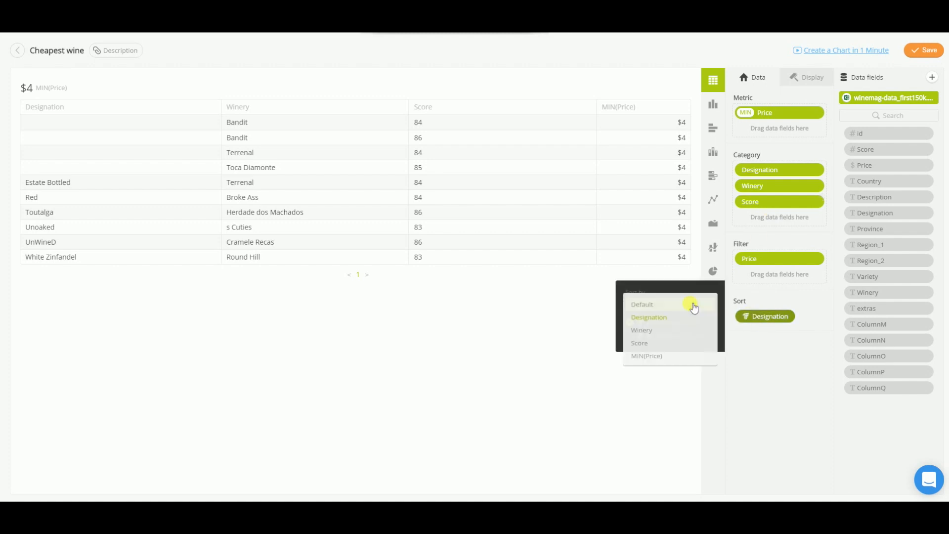
click(641, 347)
click(626, 339)
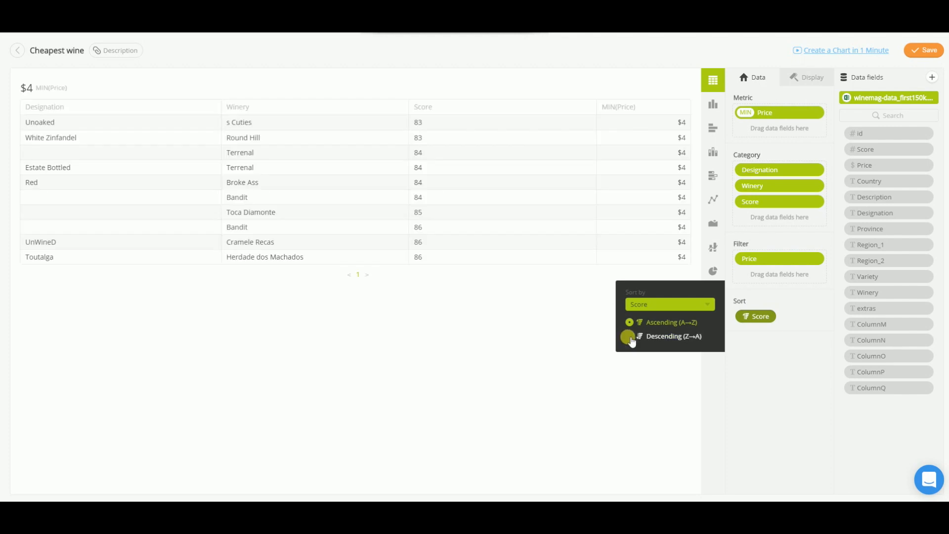
click(788, 395)
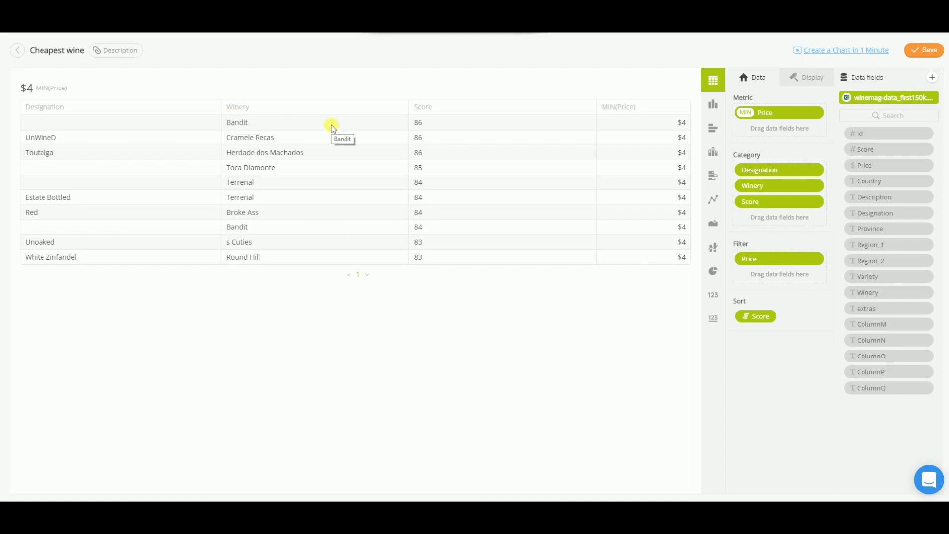
Add Description as the fourth category and save the Cheapest wine widget.
drag(866, 197, 750, 226)
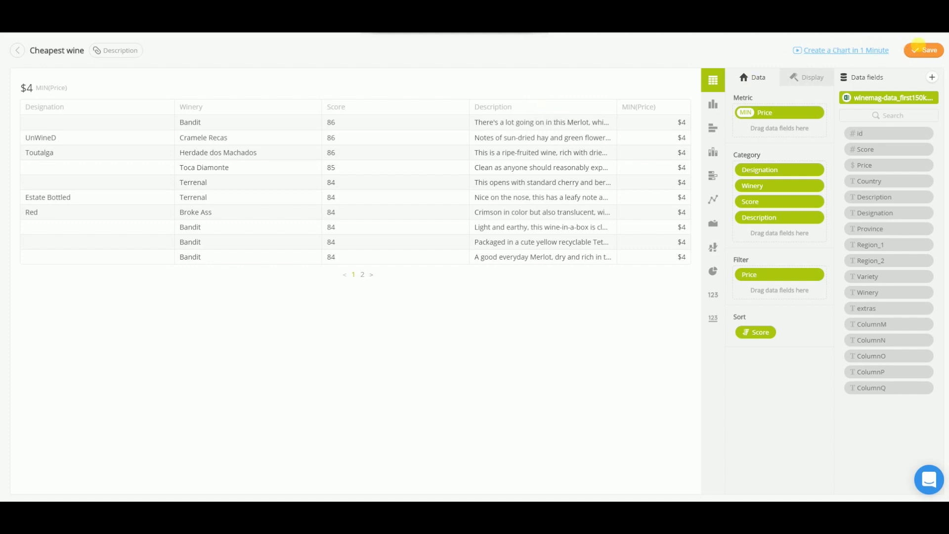
click(925, 50)
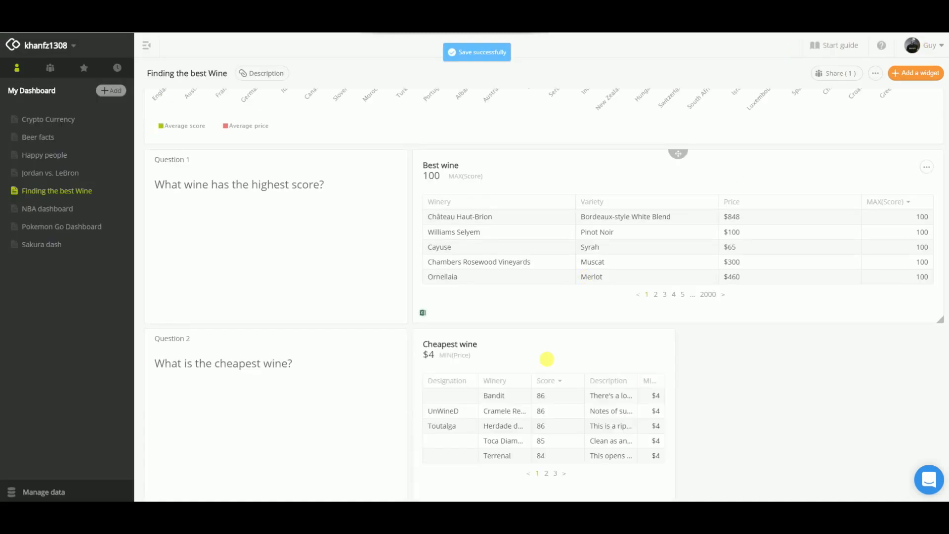
Widen the Cheapest wine table beside Question 2 to the dashboard's right edge.
scroll(529, 391, down, 2)
drag(676, 385, 943, 354)
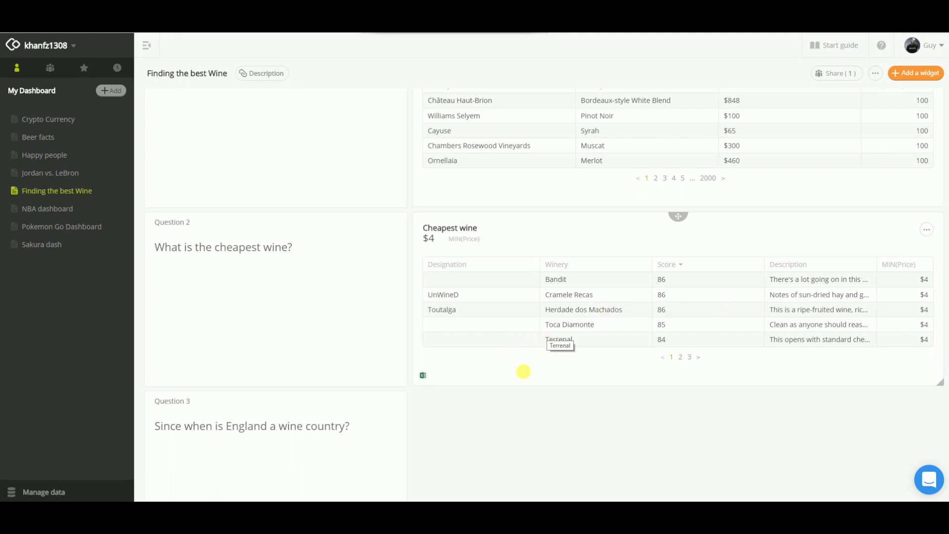
Create another chart widget from winemag-data_first150k.csv and name it "England zoomed in".
scroll(517, 375, down, 2)
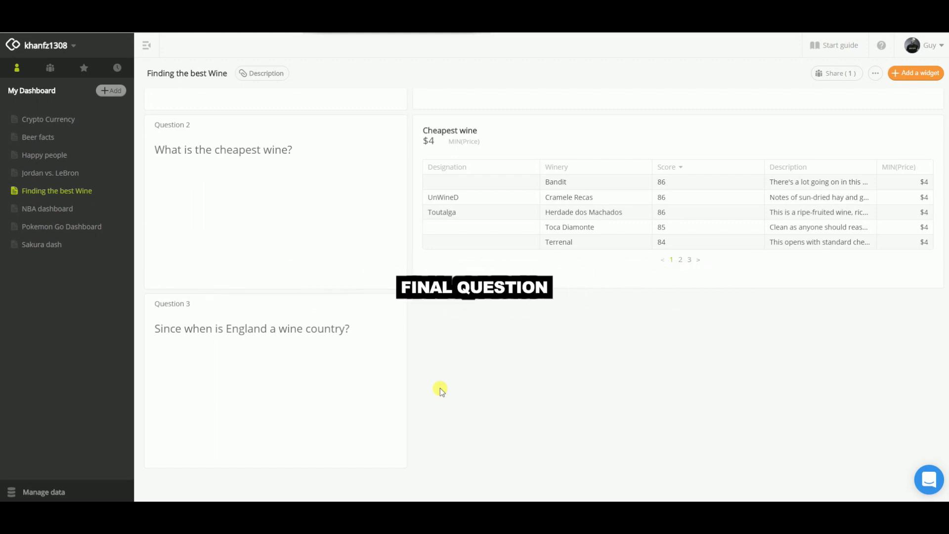
scroll(440, 387, up, 3)
scroll(440, 388, up, 6)
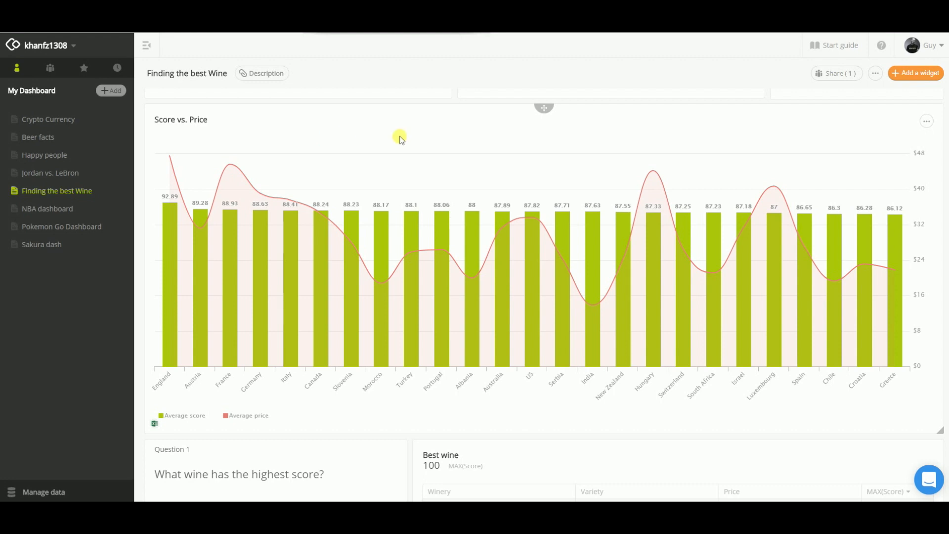
scroll(428, 139, down, 8)
scroll(428, 137, down, 3)
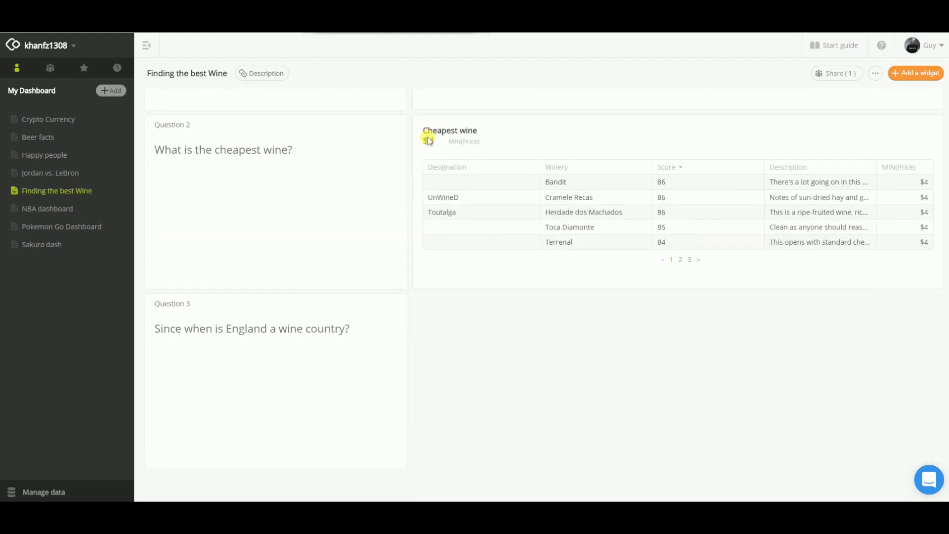
click(916, 73)
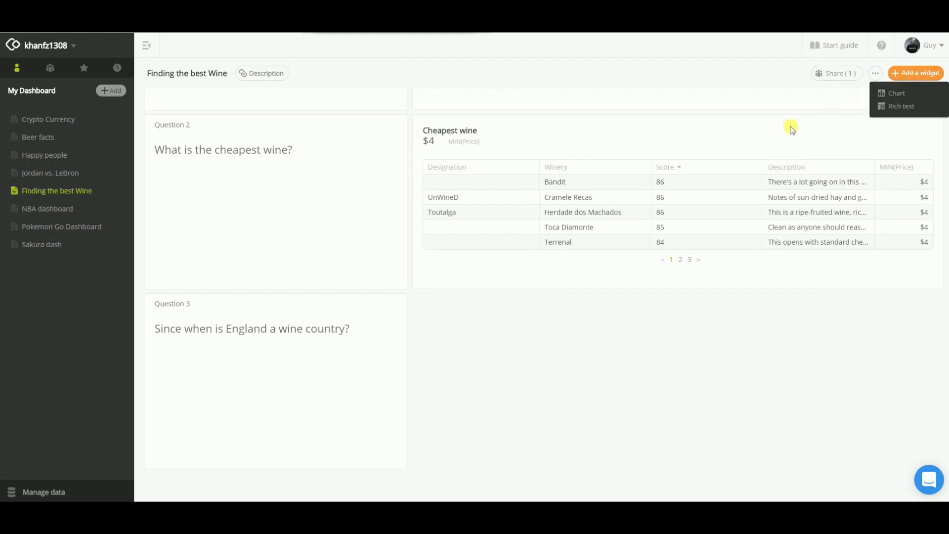
click(897, 94)
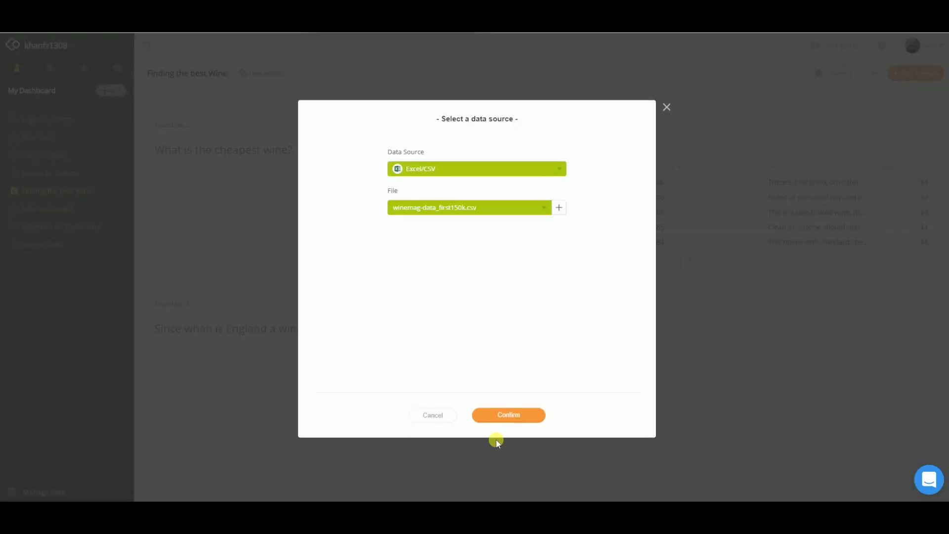
click(514, 415)
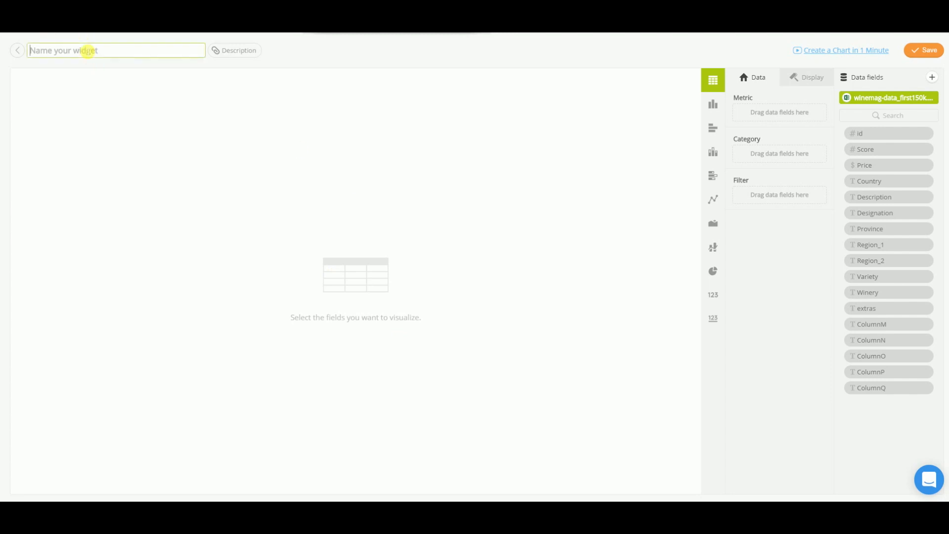
click(88, 50)
text(England zoomed in)
key(Return)
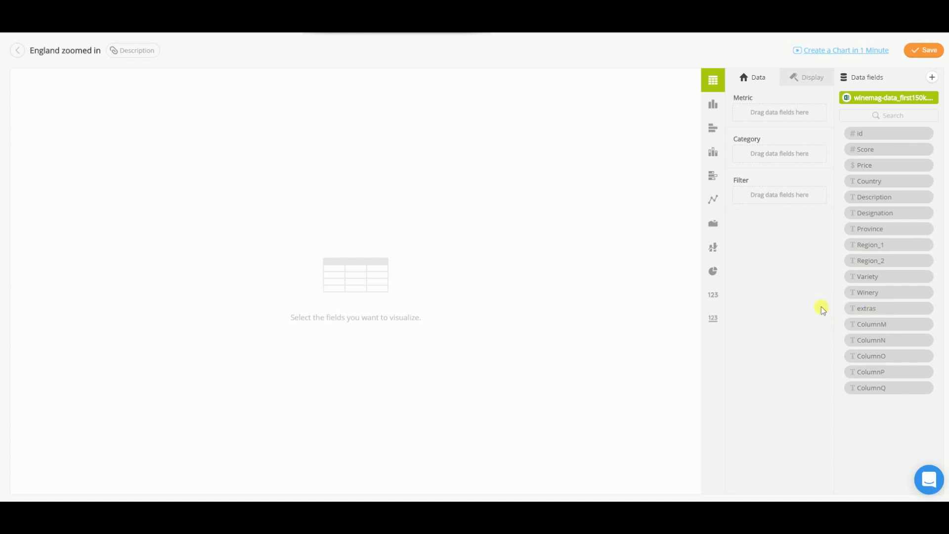
Filter the England zoomed in widget by Country to include only England.
drag(871, 189, 760, 195)
text(eng)
click(649, 163)
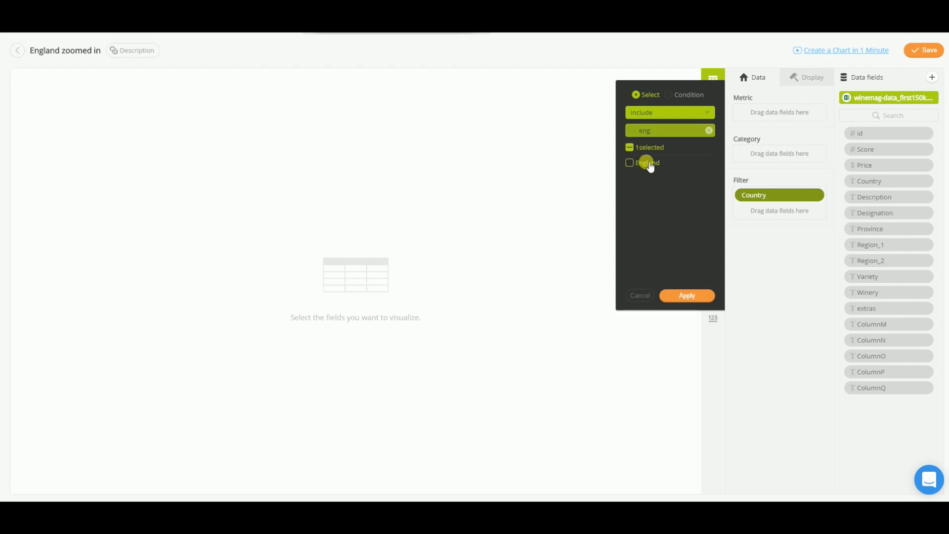
click(682, 297)
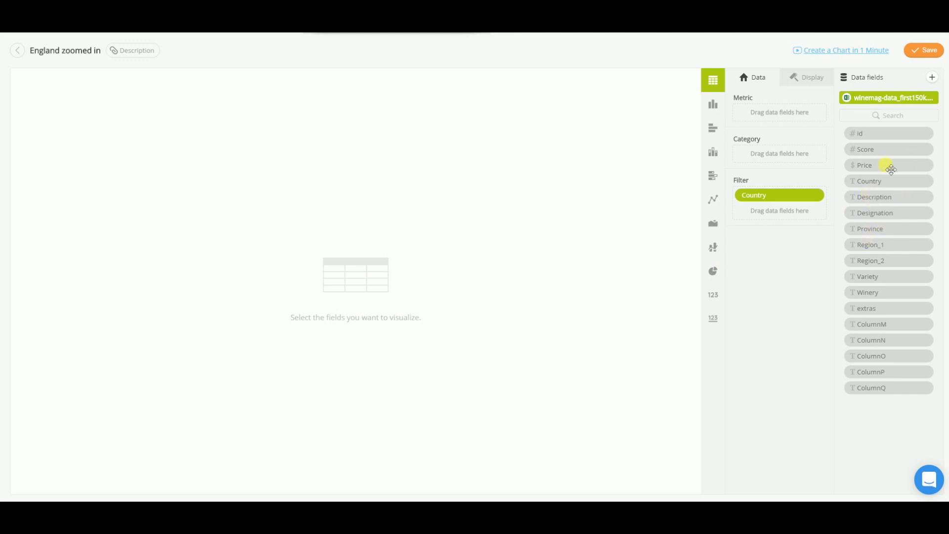
Add Price, Score, Variety, Winery and Description, in that order, as the table's categories.
drag(883, 170, 769, 156)
drag(866, 149, 749, 170)
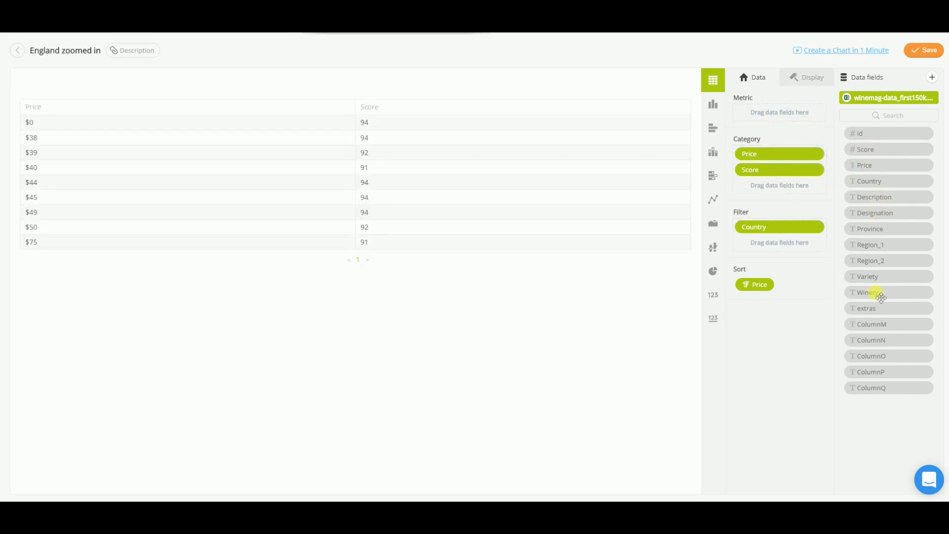
drag(892, 277, 781, 193)
drag(862, 296, 769, 206)
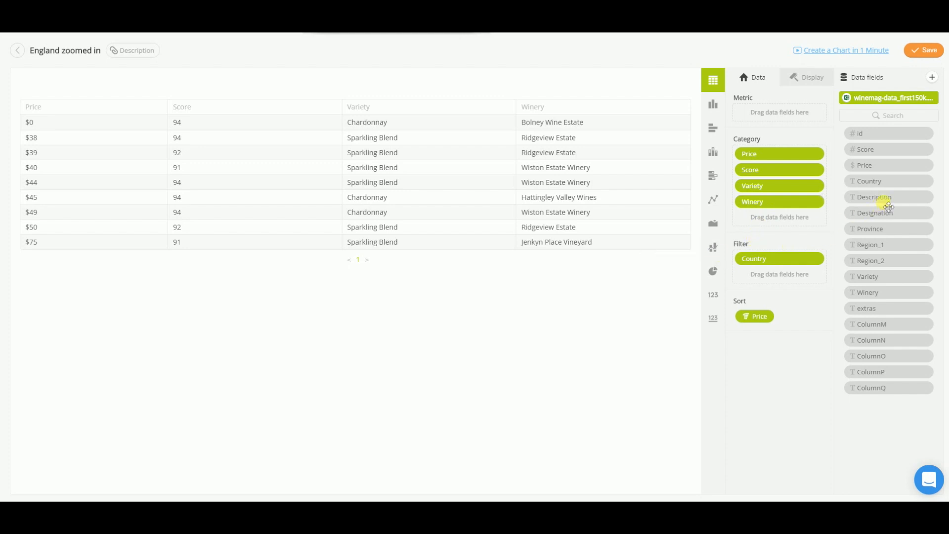
drag(893, 200, 778, 222)
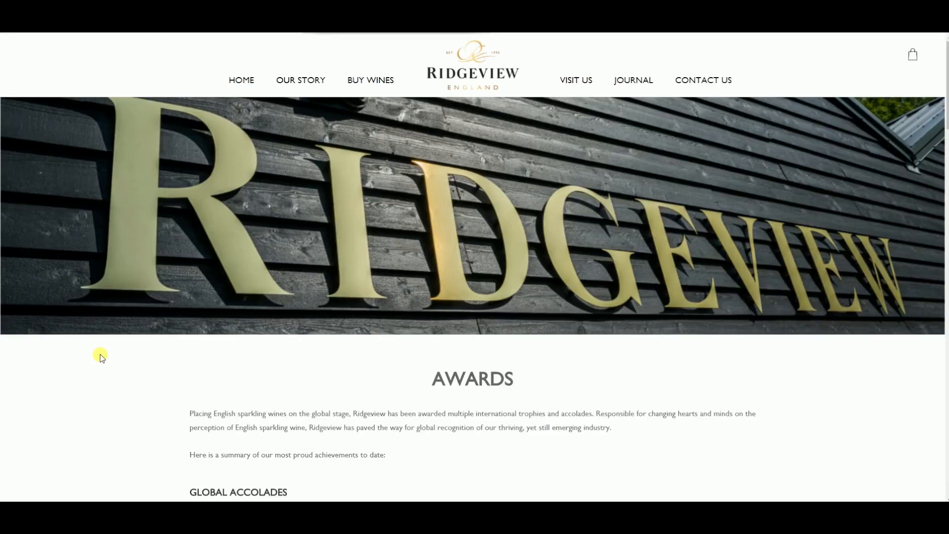
Examine the global accolades and the yearly wine awards on the Ridgeview website's Awards page.
scroll(101, 428, down, 3)
scroll(127, 307, down, 4)
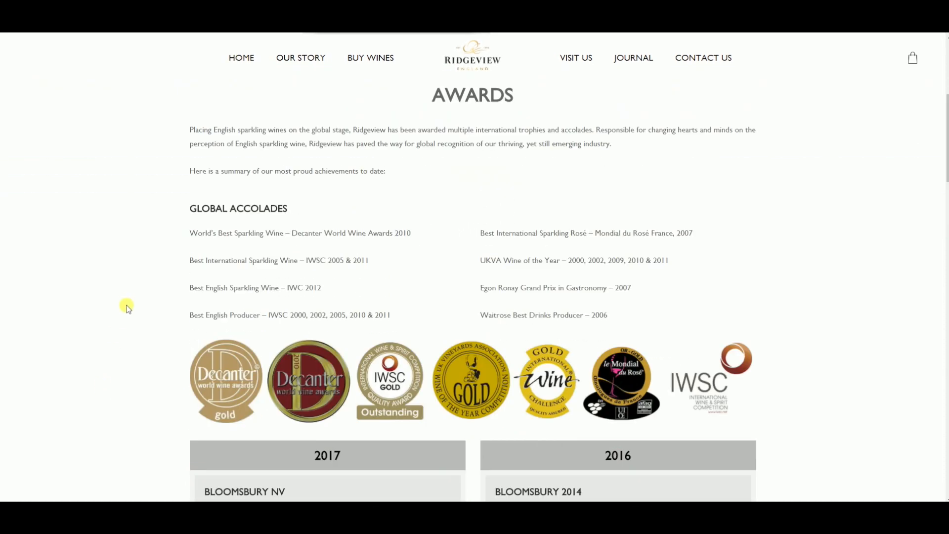
scroll(127, 307, down, 3)
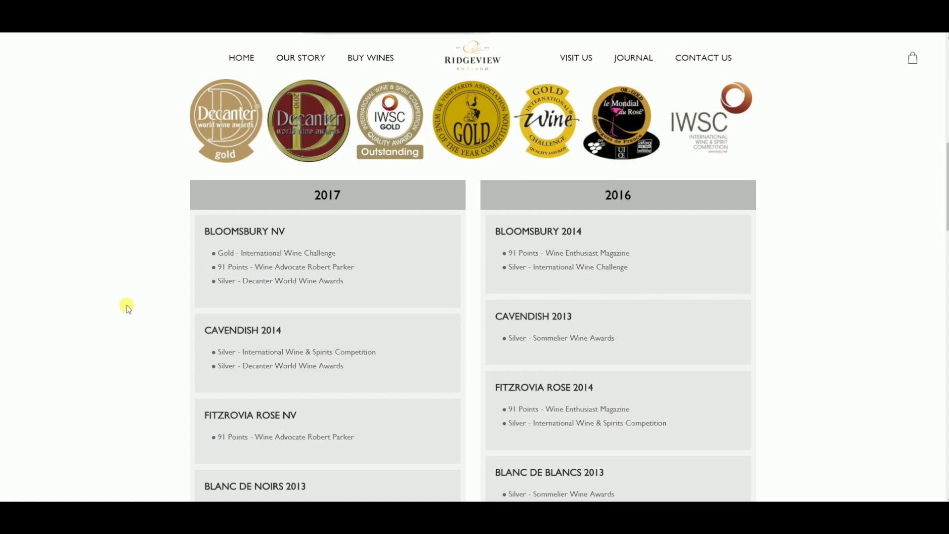
scroll(127, 307, down, 1)
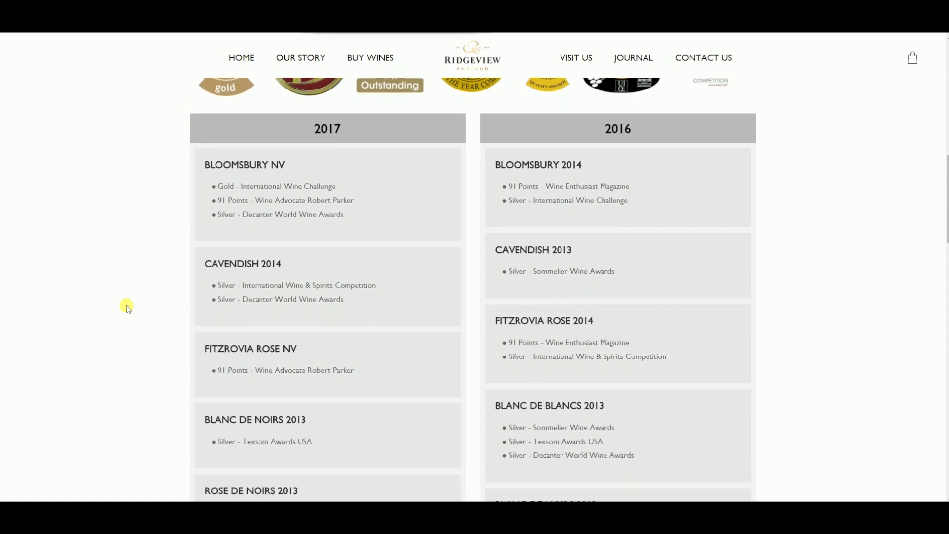
scroll(127, 307, down, 1)
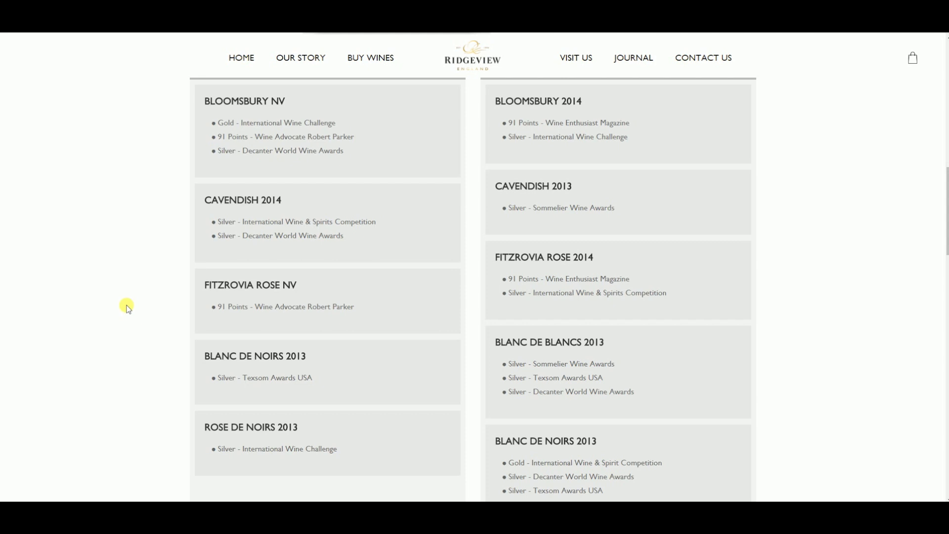
scroll(127, 307, down, 5)
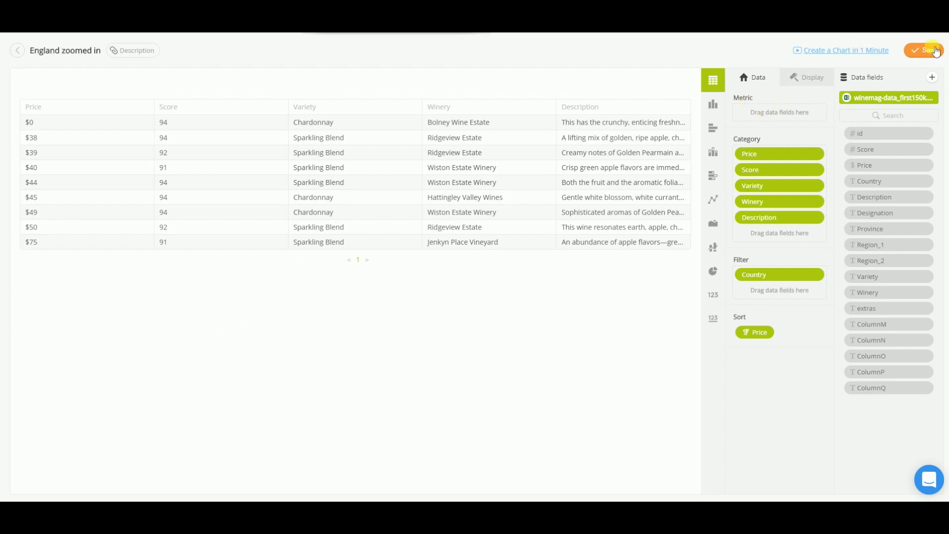
Save the England zoomed in widget and widen it beside Question 3 to the dashboard's right edge.
click(936, 52)
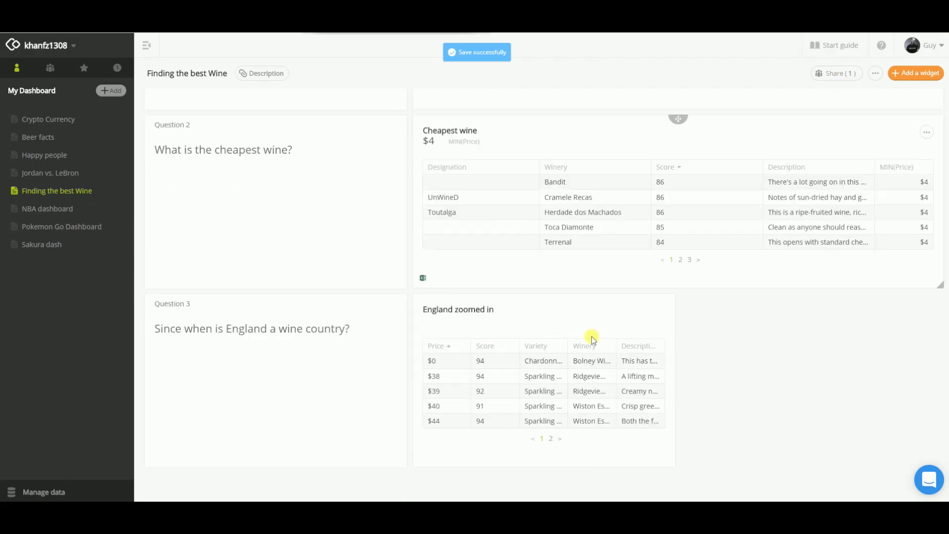
drag(674, 468, 941, 462)
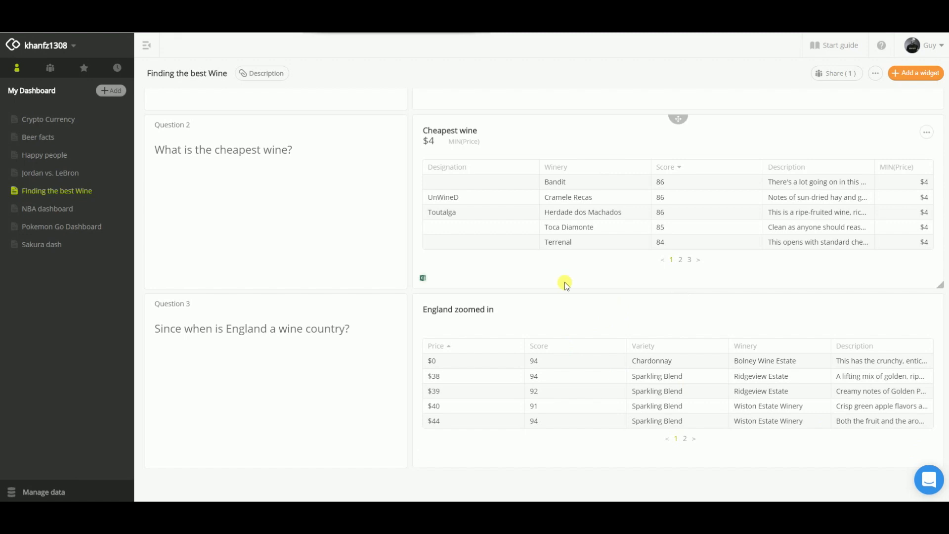